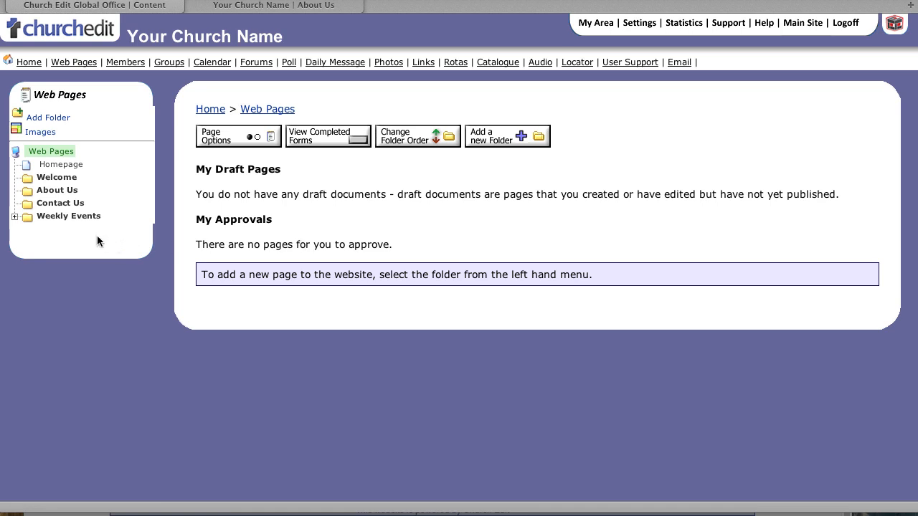
# Create a new Contact Us page with summary 'Information on how to contact us'
pyautogui.click(60, 203)
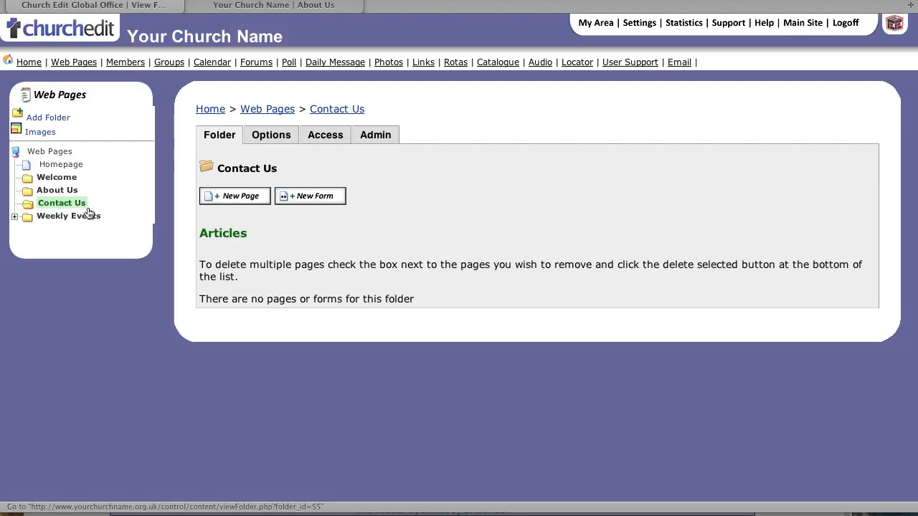
pyautogui.click(231, 197)
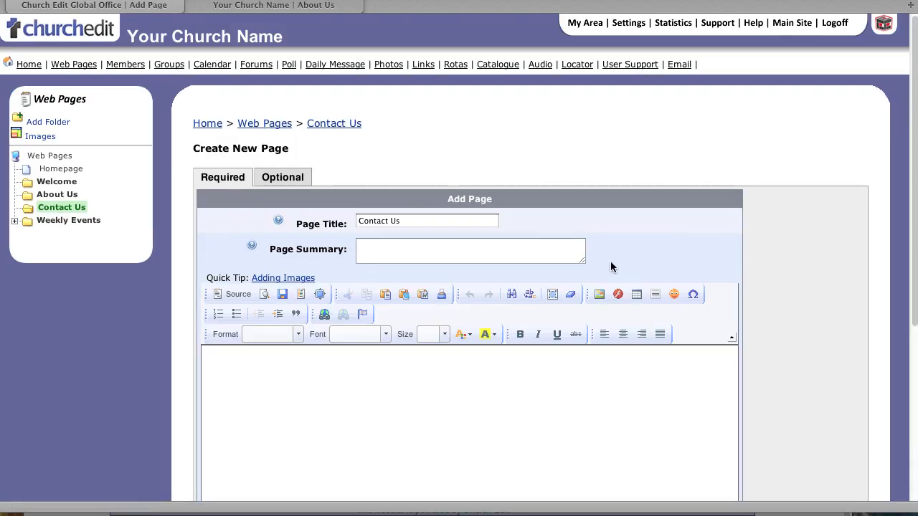
pyautogui.click(484, 253)
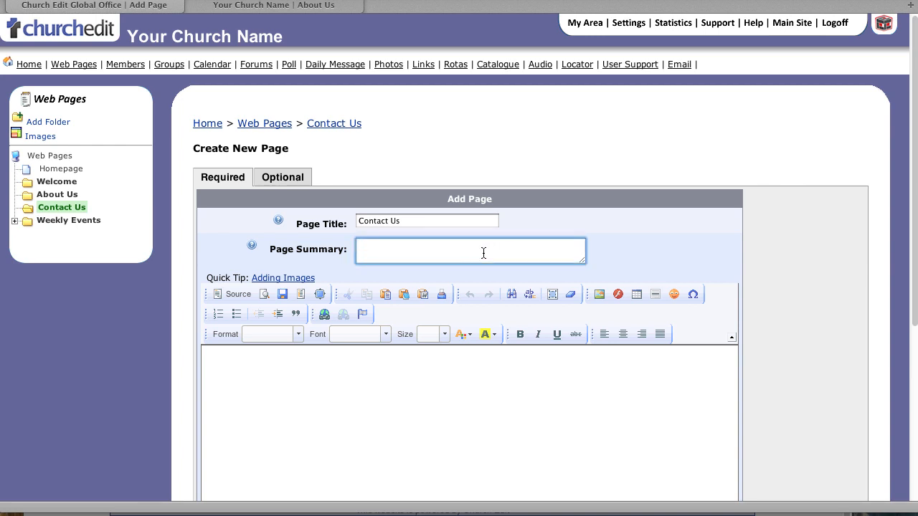
pyautogui.write('Information on how to contact us')
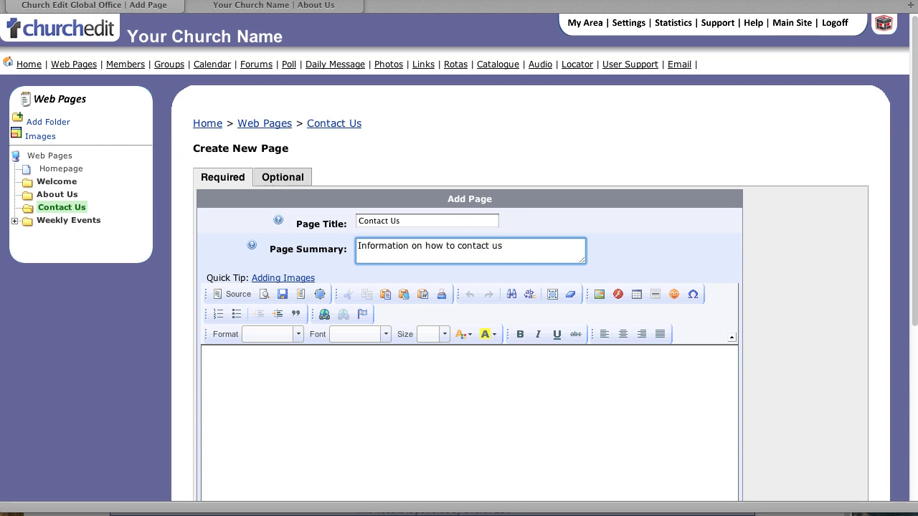
# Type the church's postal address in the page body, with each line directly under the Address heading
pyautogui.scroll(-3, 539, 345)
pyautogui.click(540, 345)
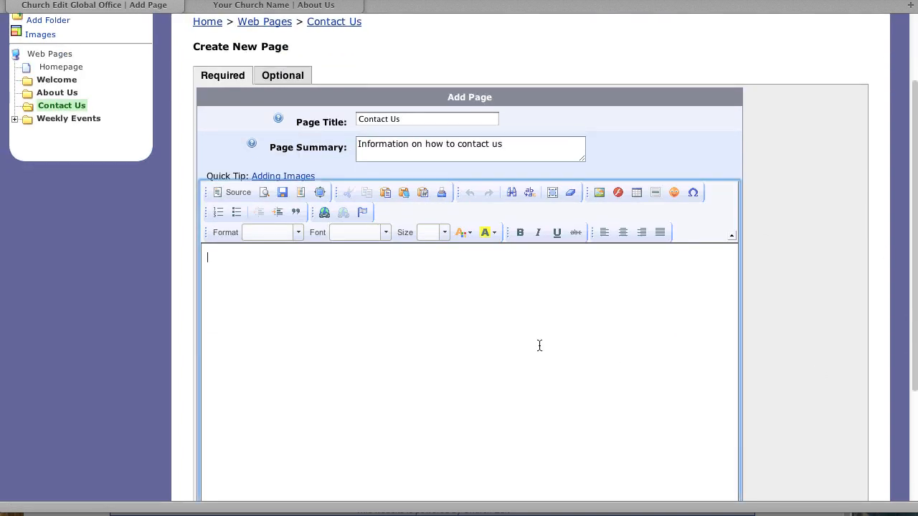
pyautogui.write('Address ')
pyautogui.write('14')
pyautogui.write(' Road Name')
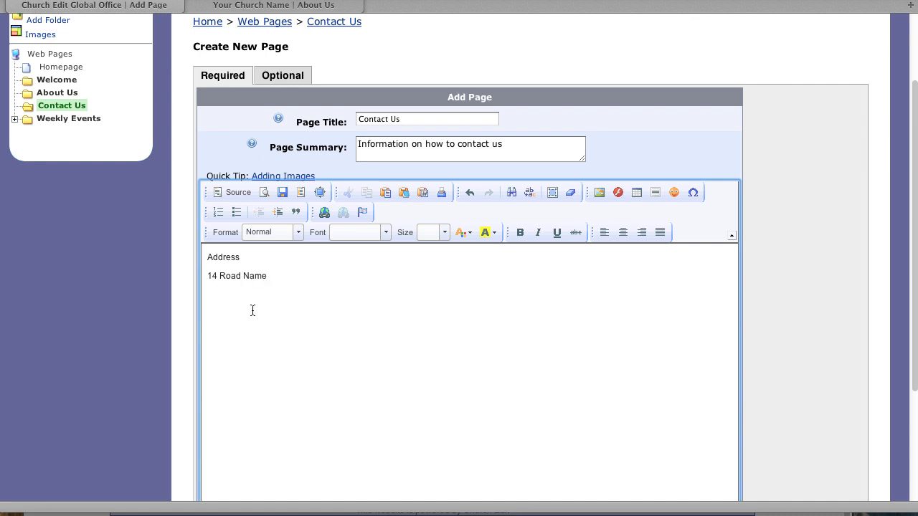
pyautogui.click(206, 275)
pyautogui.press('BackSpace')
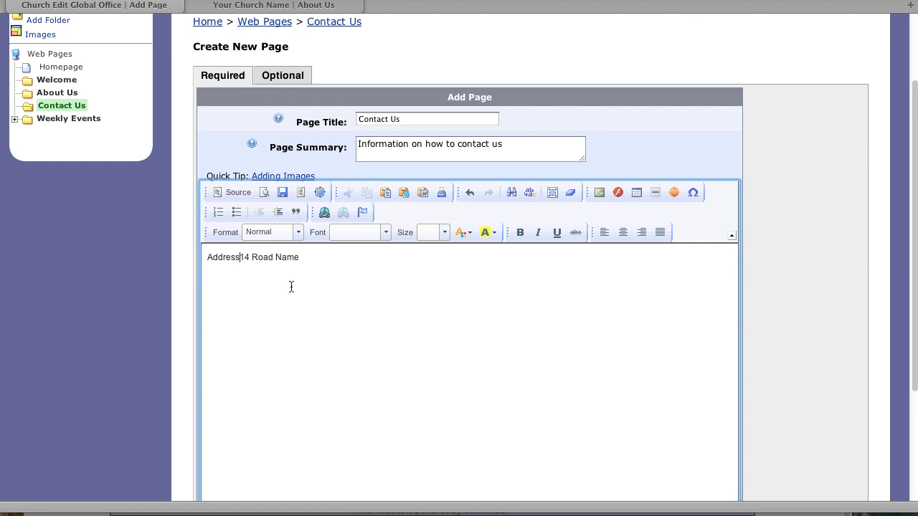
pyautogui.hotkey('shift', 'Return')
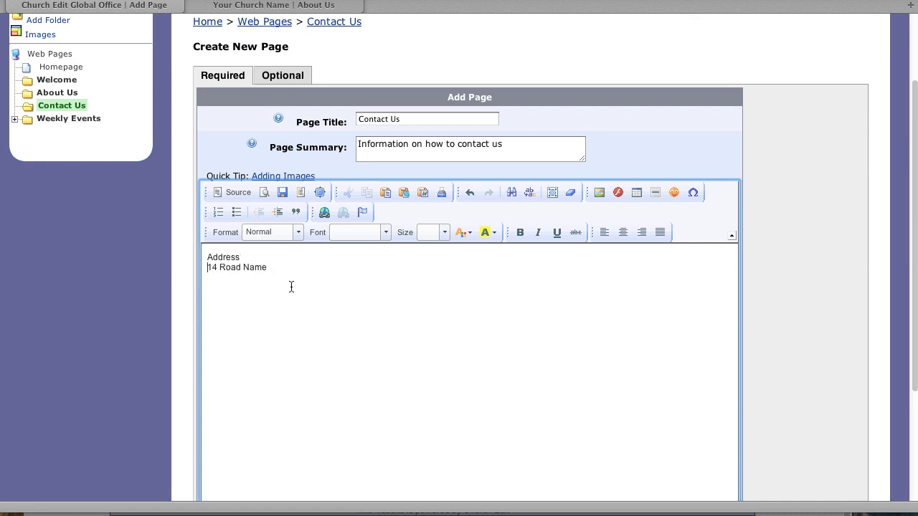
pyautogui.click(283, 266)
pyautogui.write('town ')
pyautogui.write('County ')
pyautogui.write('A1 2BC')
# Add the Telephone line with the church's phone number and the Email line with its office e-mail address
pyautogui.press('Return')
pyautogui.press('Return')
pyautogui.write('Telephone ')
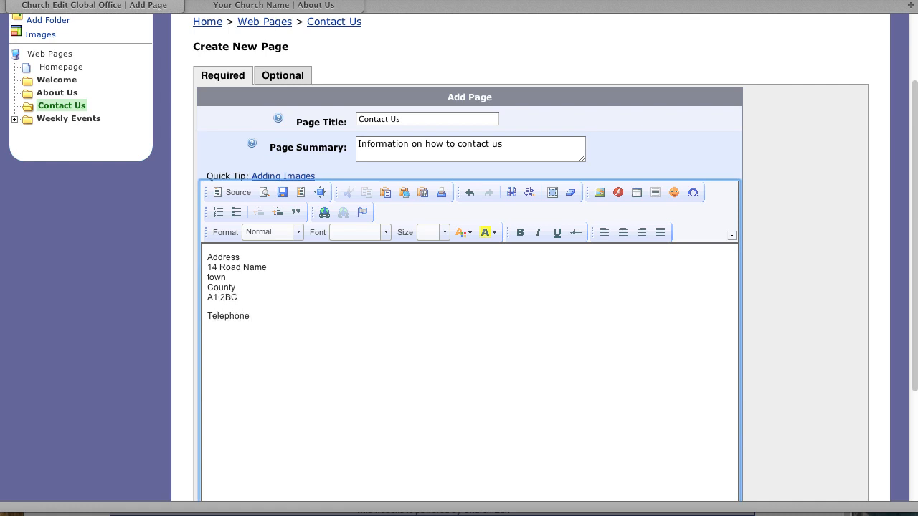
pyautogui.write('01234 56789')
pyautogui.press('Return')
pyautogui.press('Return')
pyautogui.write('Email offi')
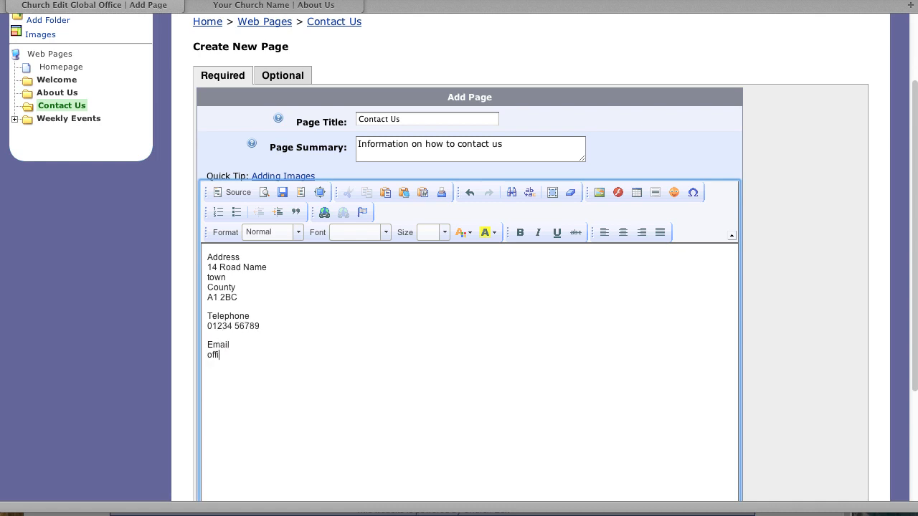
pyautogui.write('ce@yourchurchname.org.uk')
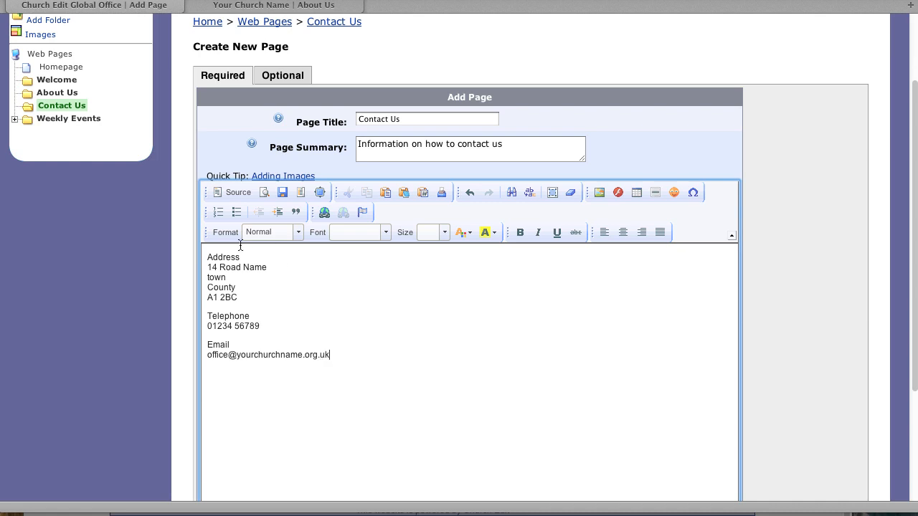
# Make the Address, Telephone and Email headings bold
pyautogui.moveTo(243, 257); pyautogui.dragTo(200, 256)
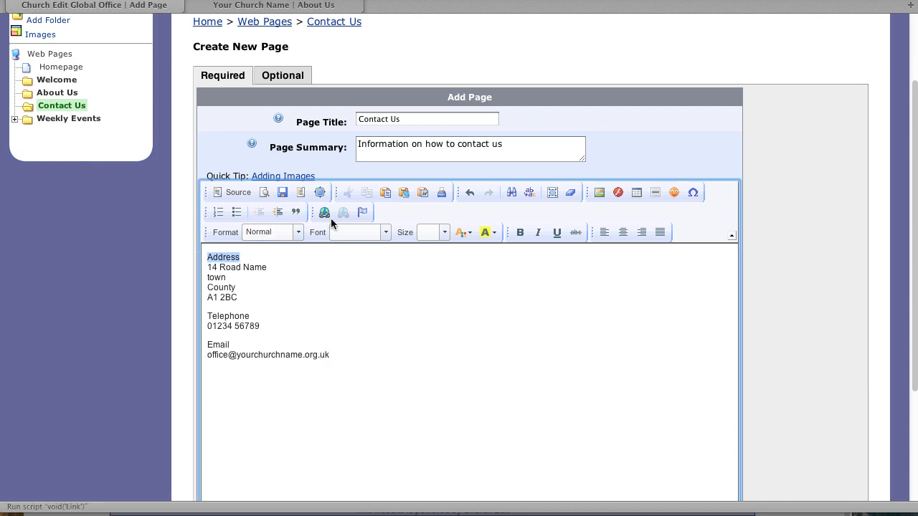
pyautogui.click(520, 232)
pyautogui.doubleClick(230, 317)
pyautogui.click(520, 232)
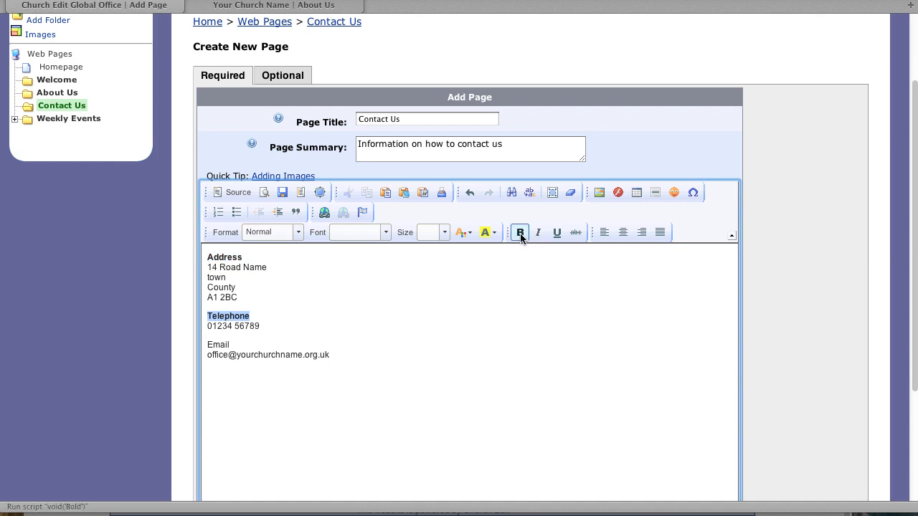
pyautogui.doubleClick(218, 345)
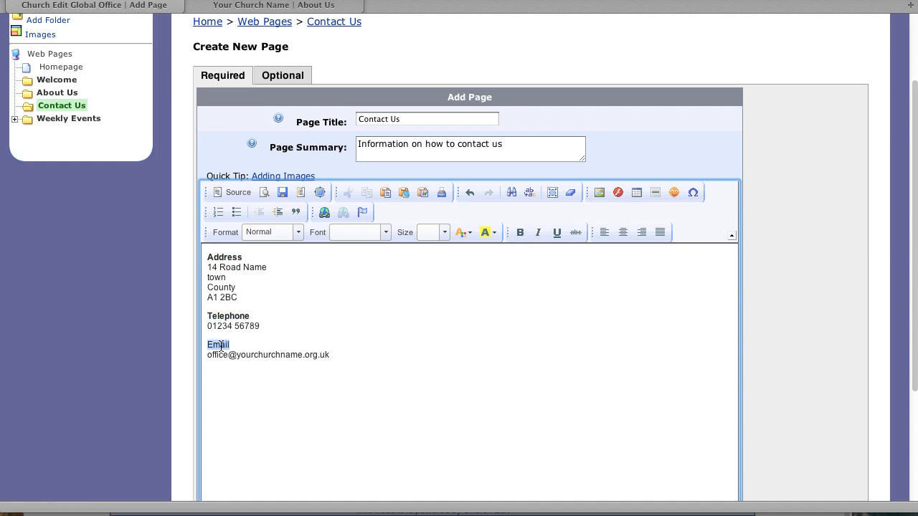
pyautogui.click(520, 234)
pyautogui.click(332, 355)
# Turn the office e-mail address line into an E-mail type link to that address
pyautogui.moveTo(332, 355); pyautogui.dragTo(201, 355)
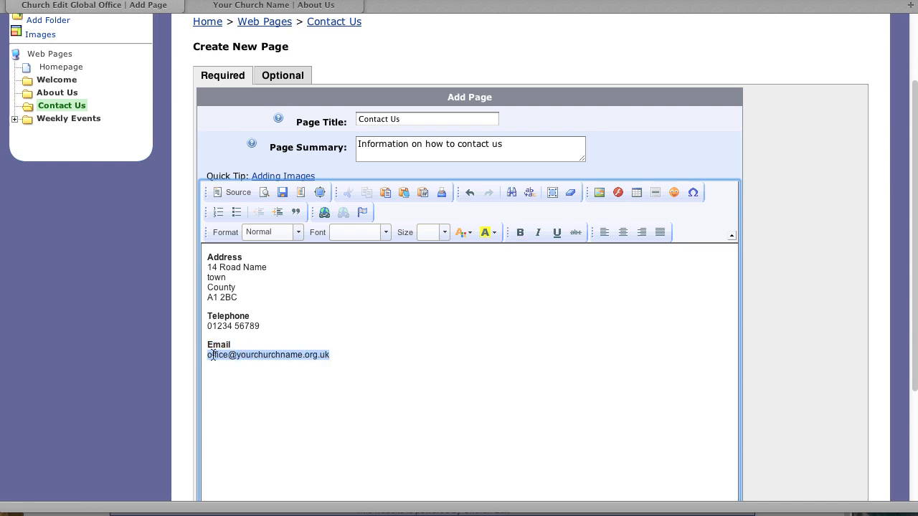
pyautogui.click(325, 212)
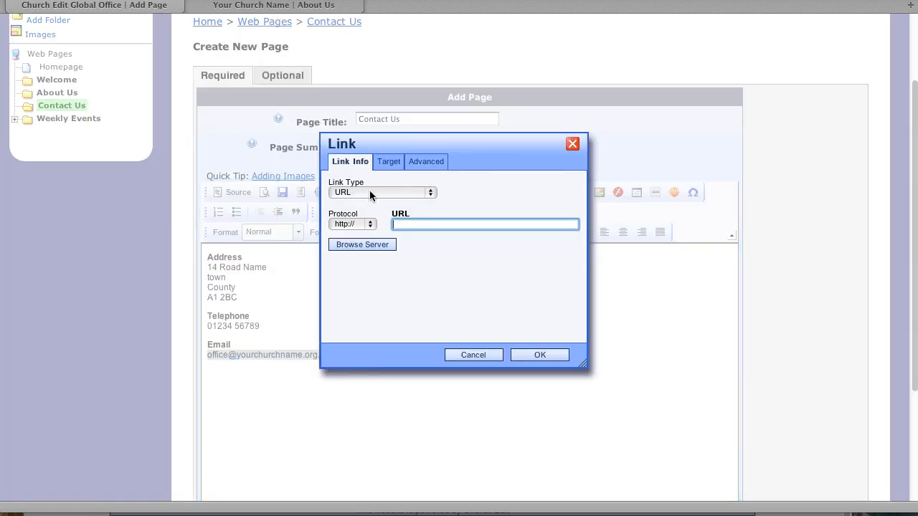
pyautogui.click(369, 190)
pyautogui.click(395, 215)
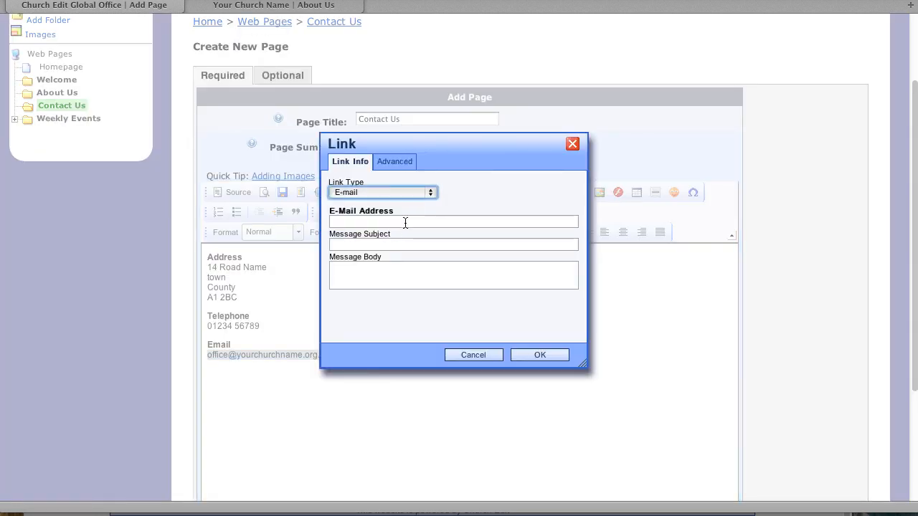
pyautogui.click(405, 221)
pyautogui.write('off')
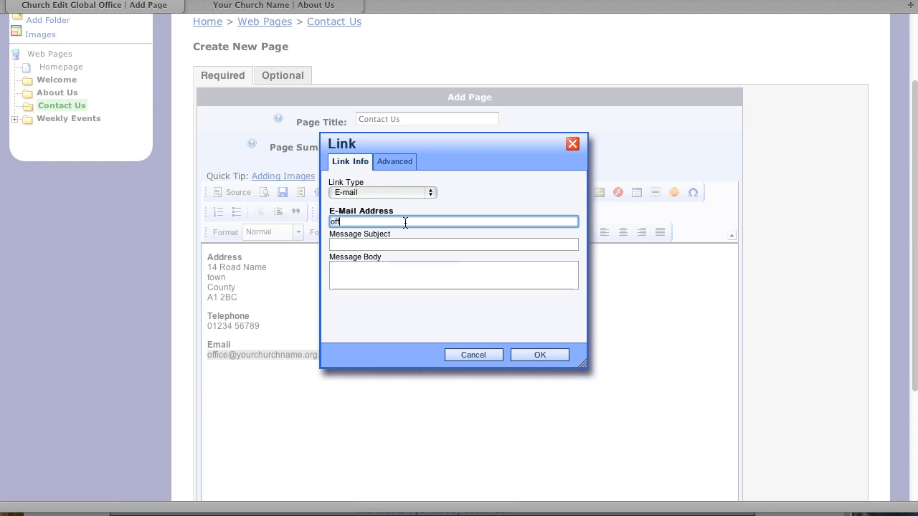
pyautogui.write('ice@yourchurchname.org.uk')
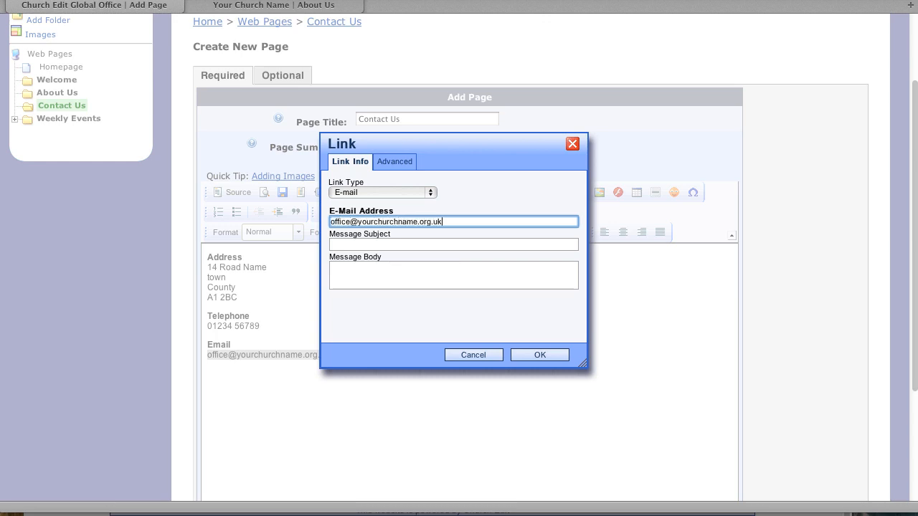
pyautogui.click(537, 355)
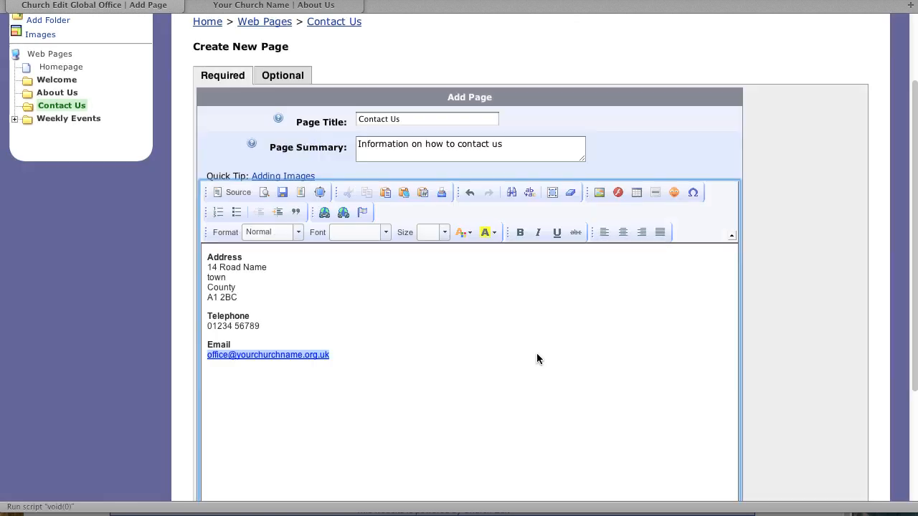
pyautogui.click(410, 359)
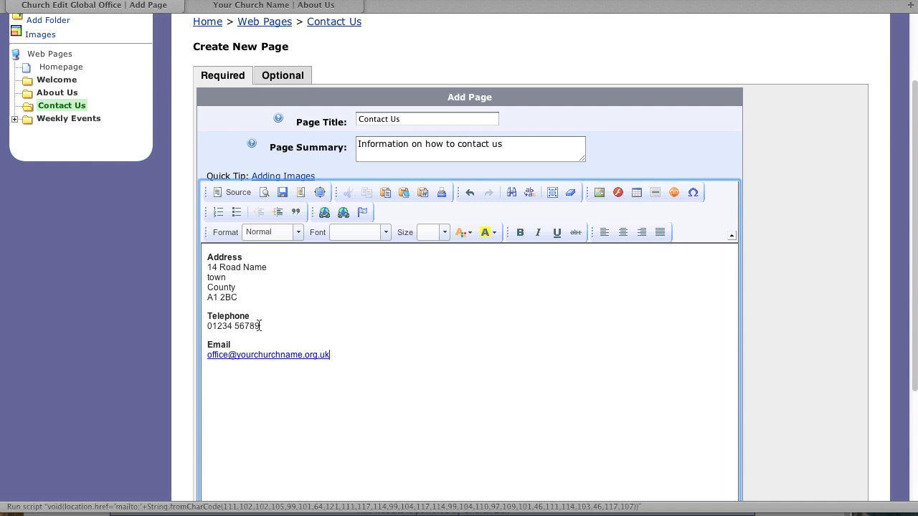
# Insert the church building photo from the image library with alt text 'Our church building'
pyautogui.click(209, 283)
pyautogui.click(205, 258)
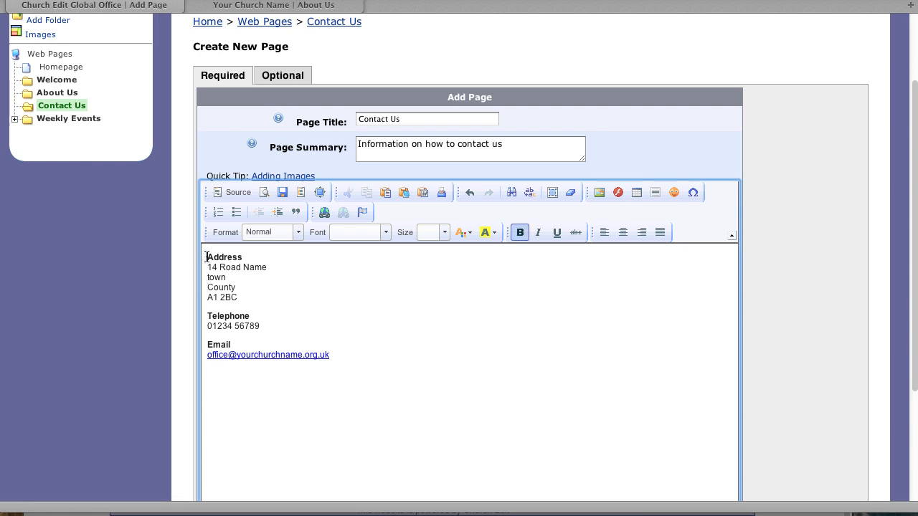
pyautogui.click(602, 192)
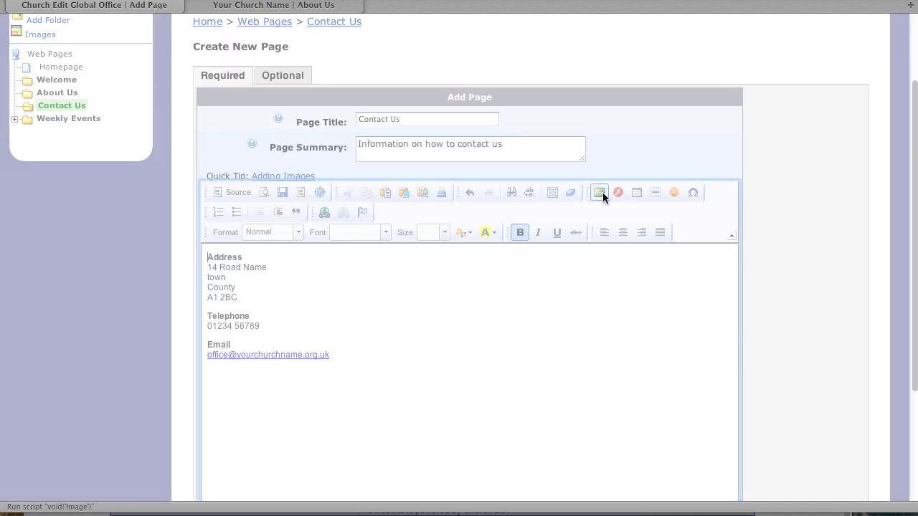
pyautogui.click(555, 145)
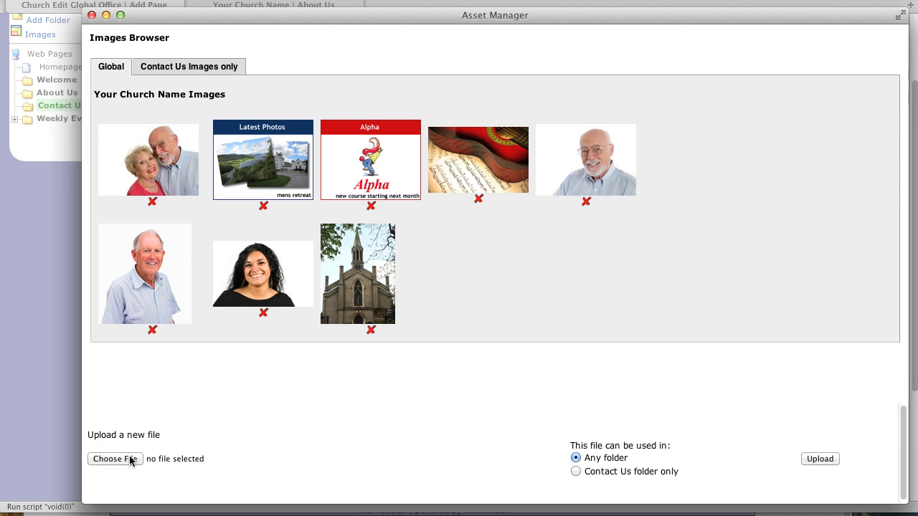
pyautogui.click(361, 271)
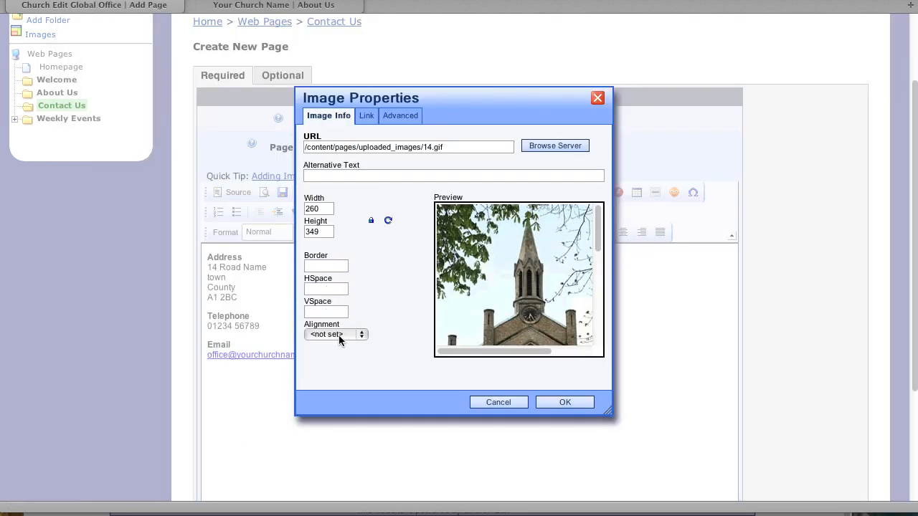
pyautogui.click(339, 177)
pyautogui.write('O')
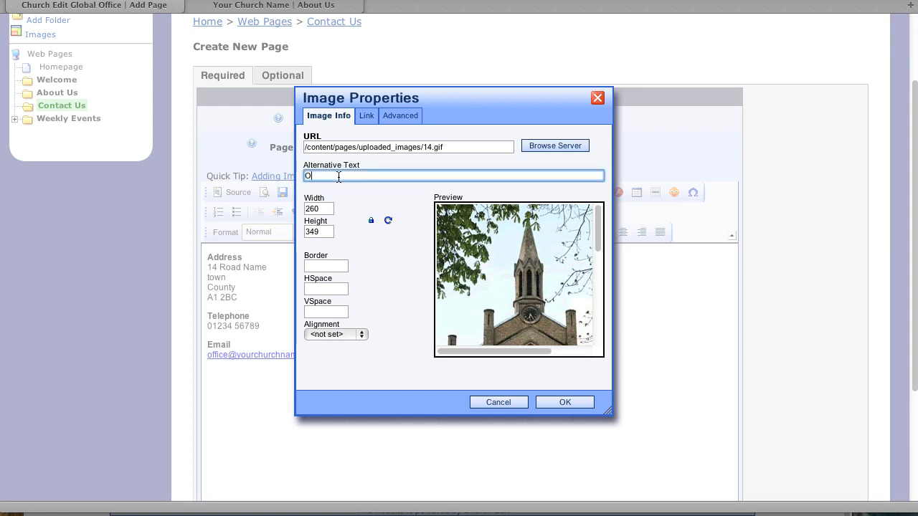
pyautogui.write('ur church building')
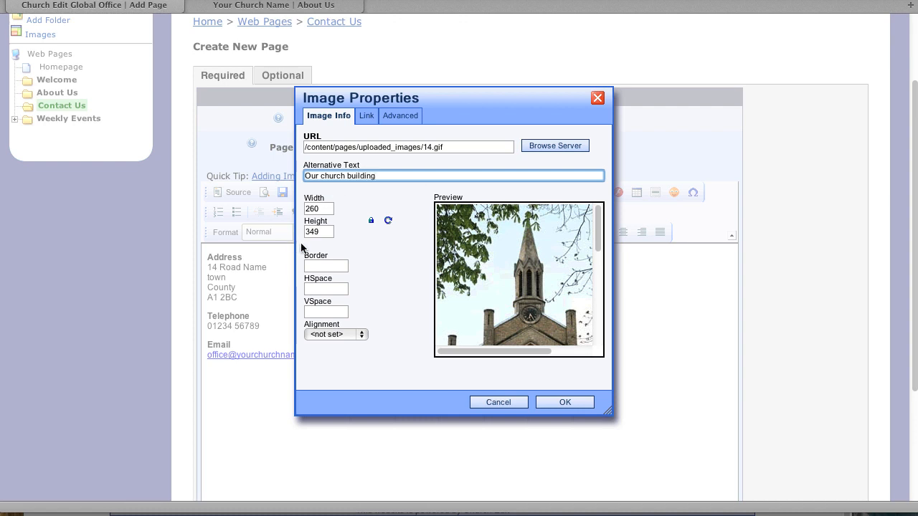
# Set the photo's width to 150 and align it to the right
pyautogui.doubleClick(318, 208)
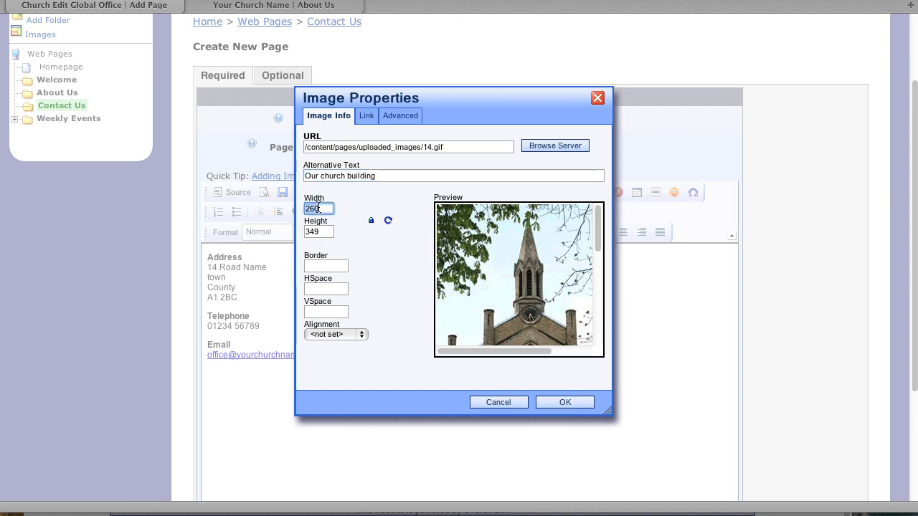
pyautogui.write('150')
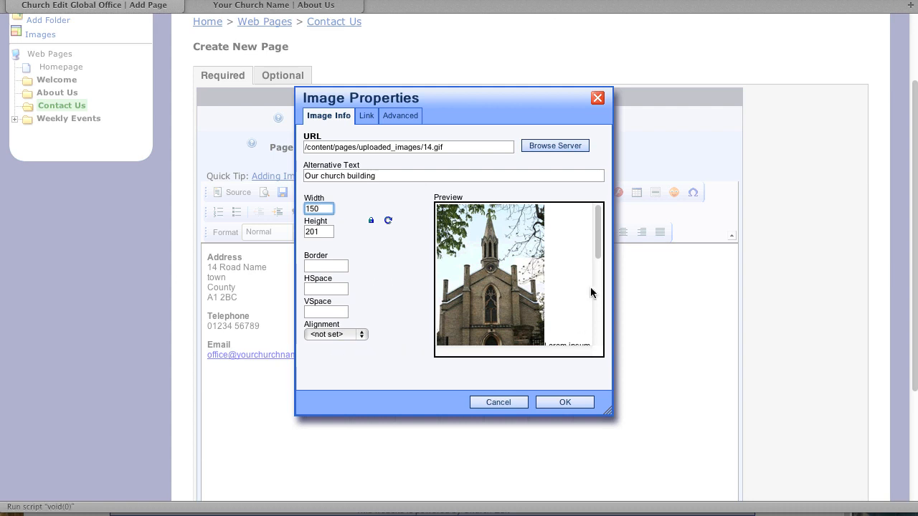
pyautogui.click(352, 335)
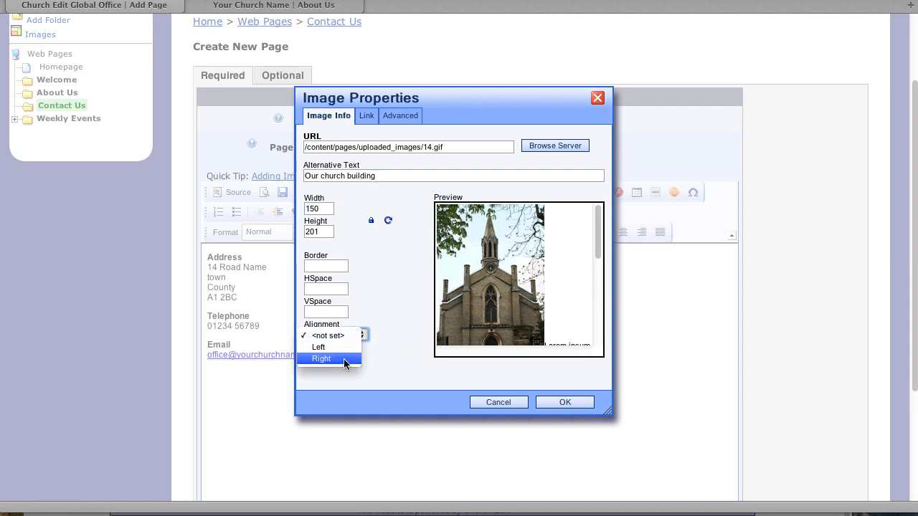
pyautogui.click(343, 358)
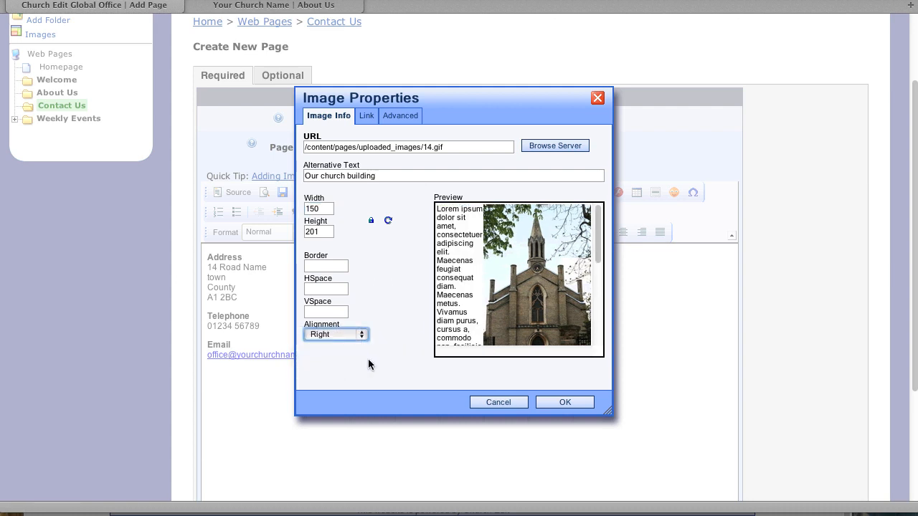
pyautogui.click(572, 406)
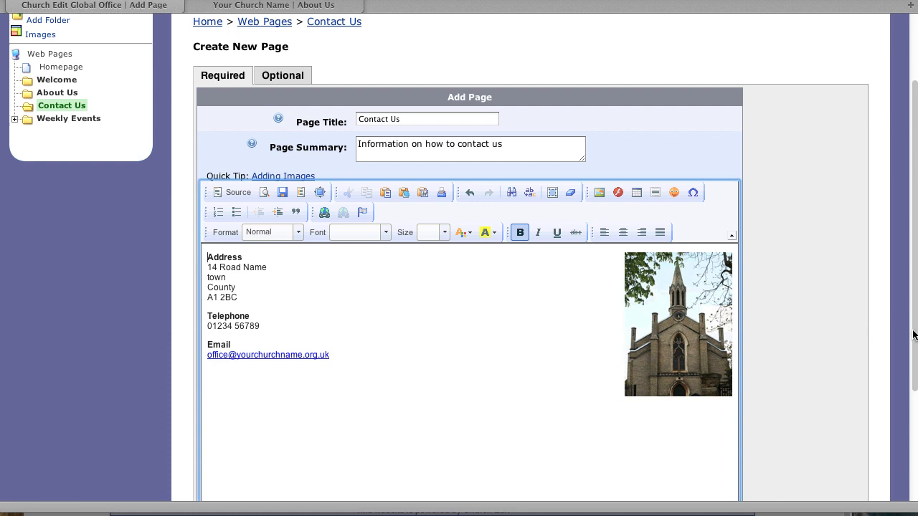
pyautogui.moveTo(912, 334); pyautogui.dragTo(911, 447)
# Save the Contact Us page and check it on the live church website
pyautogui.click(469, 445)
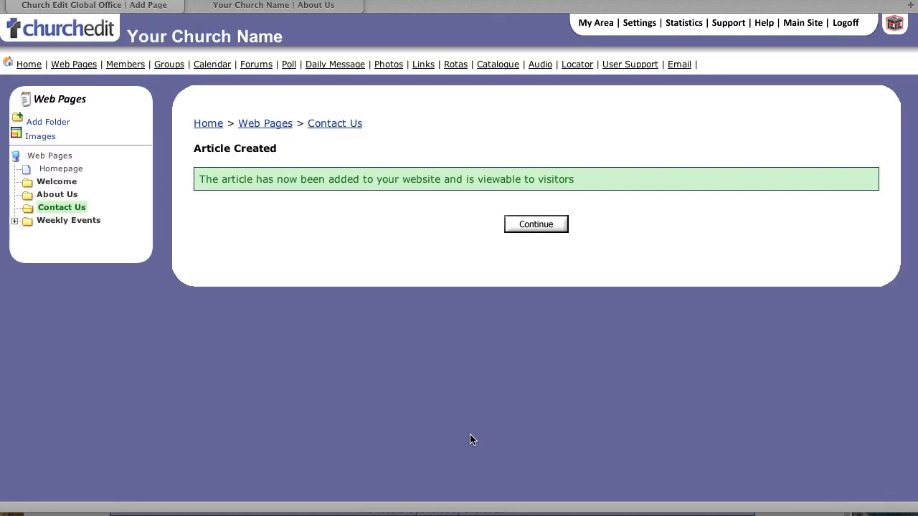
pyautogui.click(274, 5)
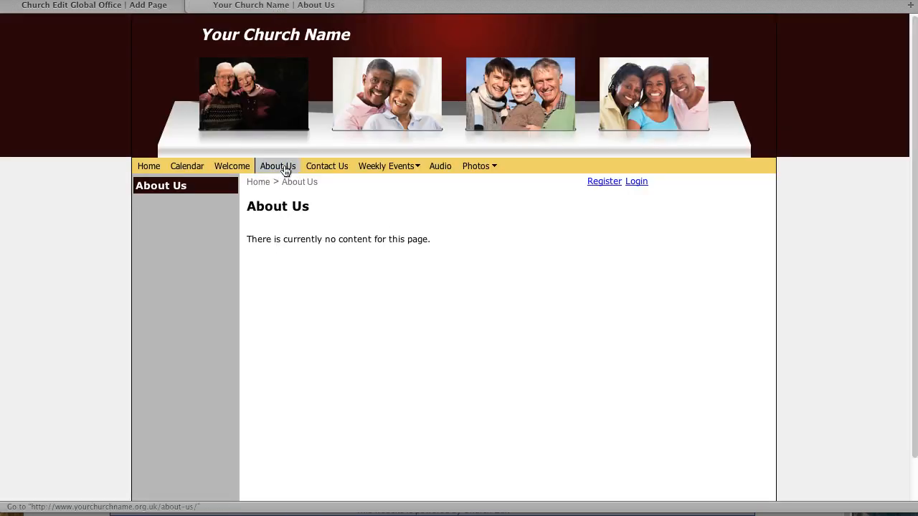
pyautogui.click(332, 167)
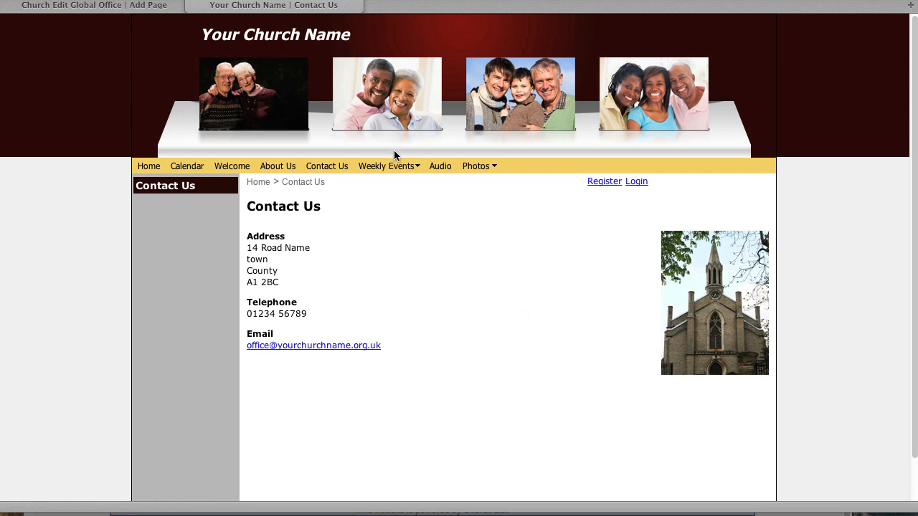
pyautogui.click(124, 9)
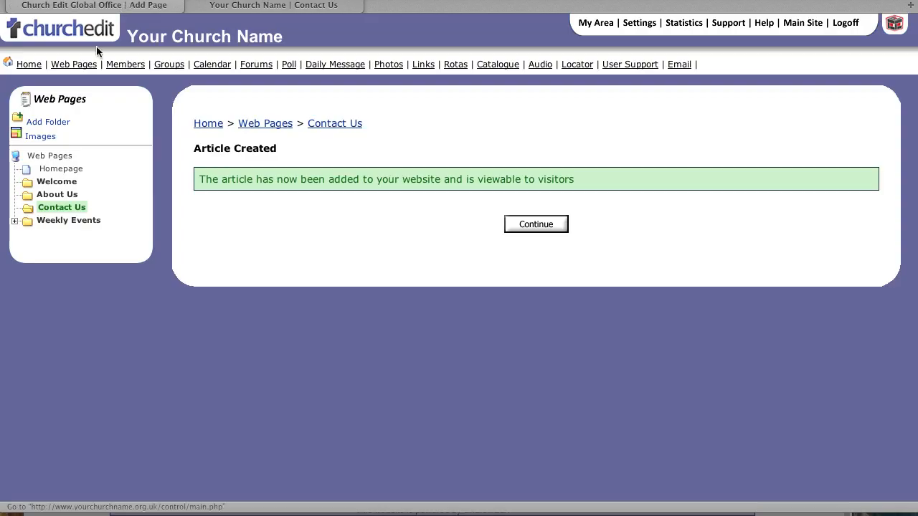
pyautogui.click(59, 196)
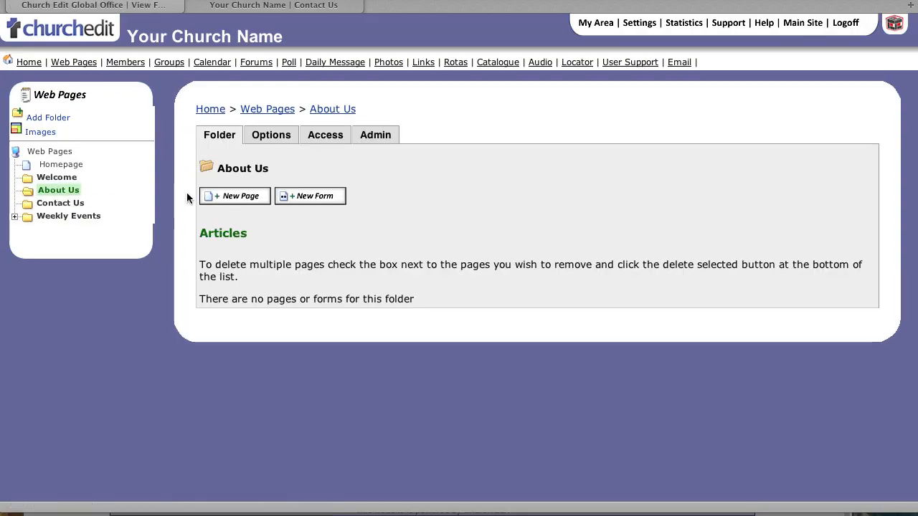
# Create a new About Us page with summary 'Information about our church leadership'
pyautogui.click(248, 201)
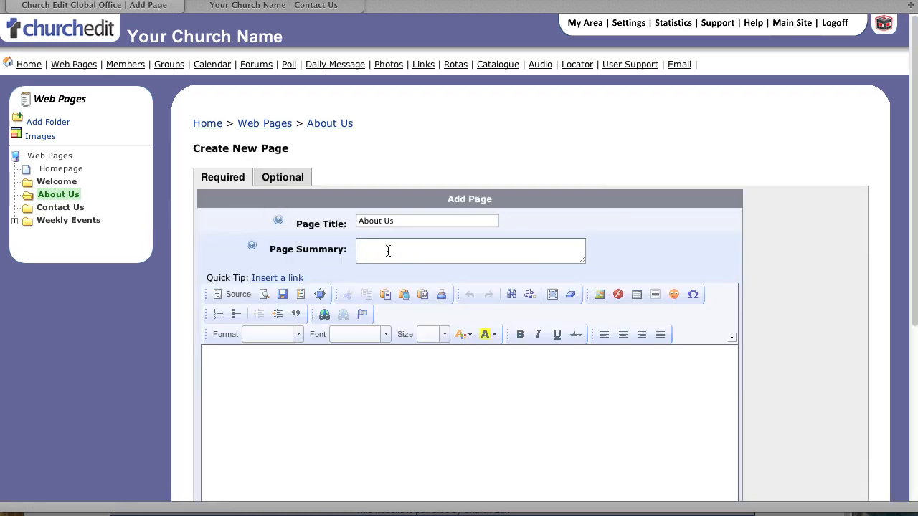
pyautogui.click(391, 250)
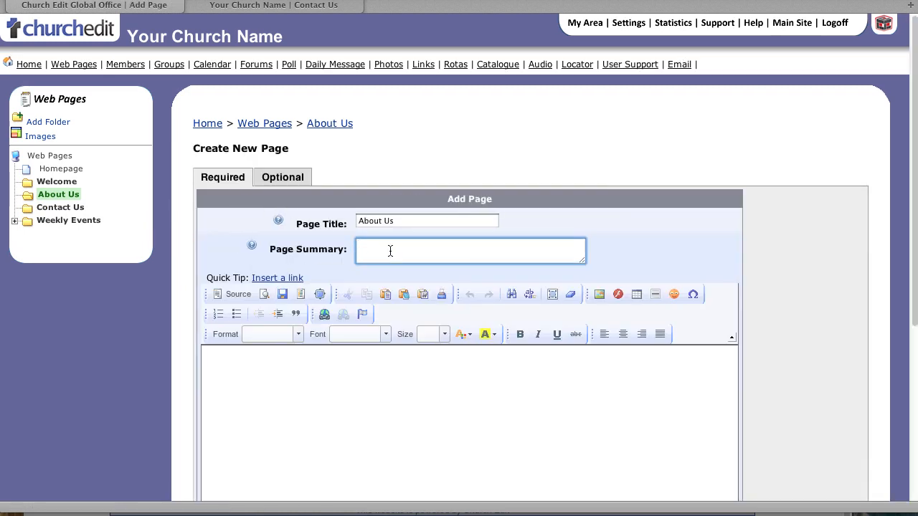
pyautogui.write('Information about our ch')
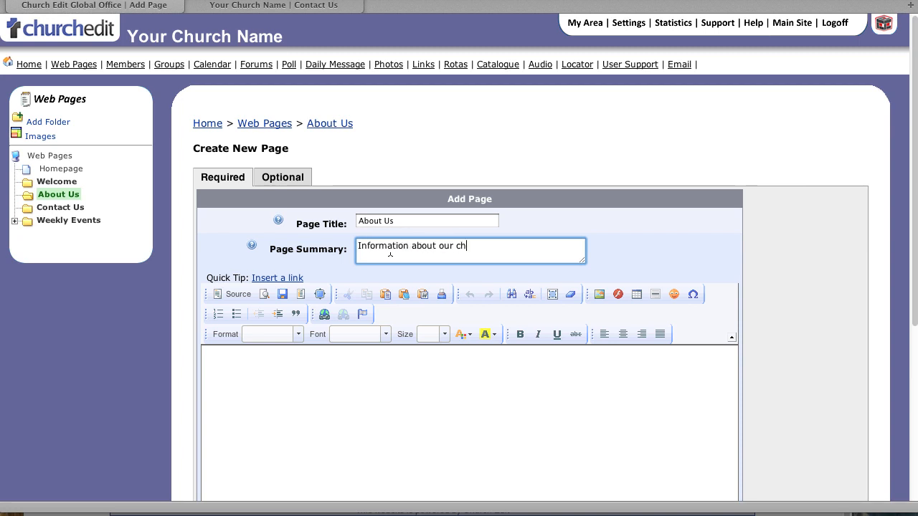
pyautogui.write('urch leadership')
pyautogui.click(312, 403)
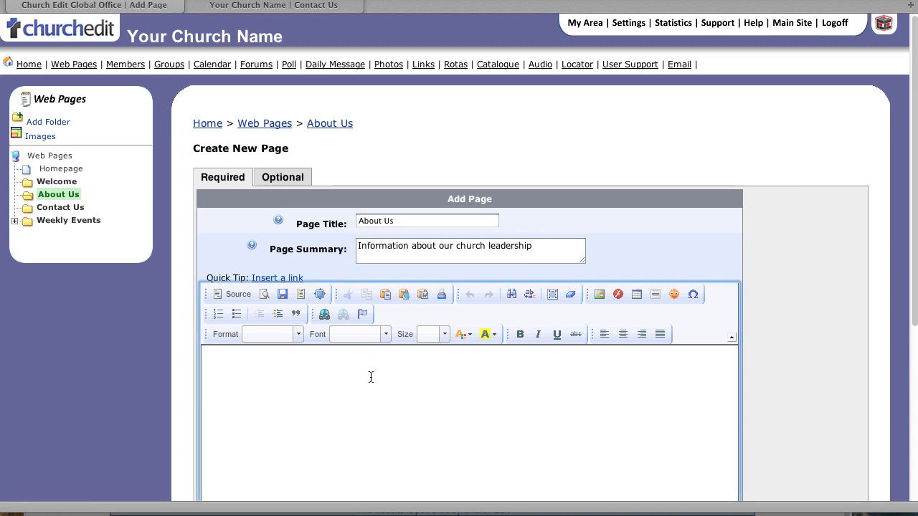
pyautogui.moveTo(914, 304); pyautogui.dragTo(914, 400)
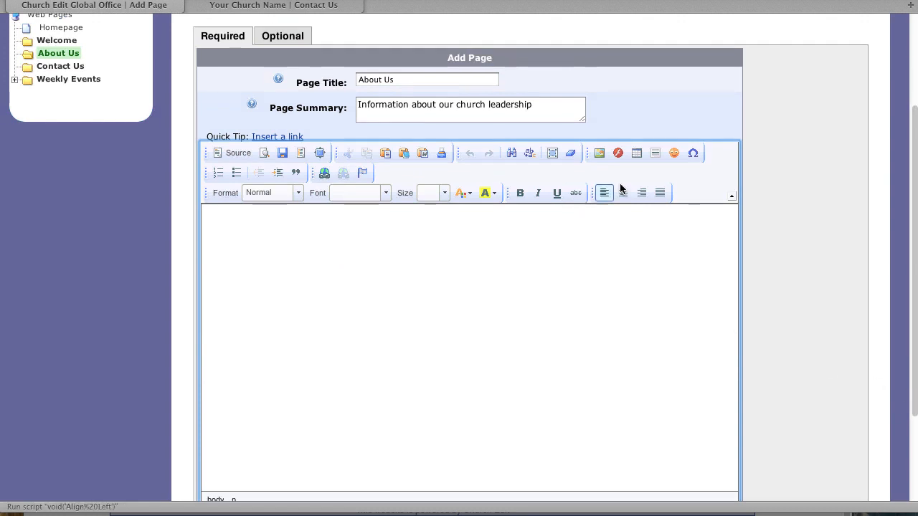
# Insert a table with 2 rows, 3 columns, border 0, width 100% and cell spacing 5
pyautogui.click(636, 153)
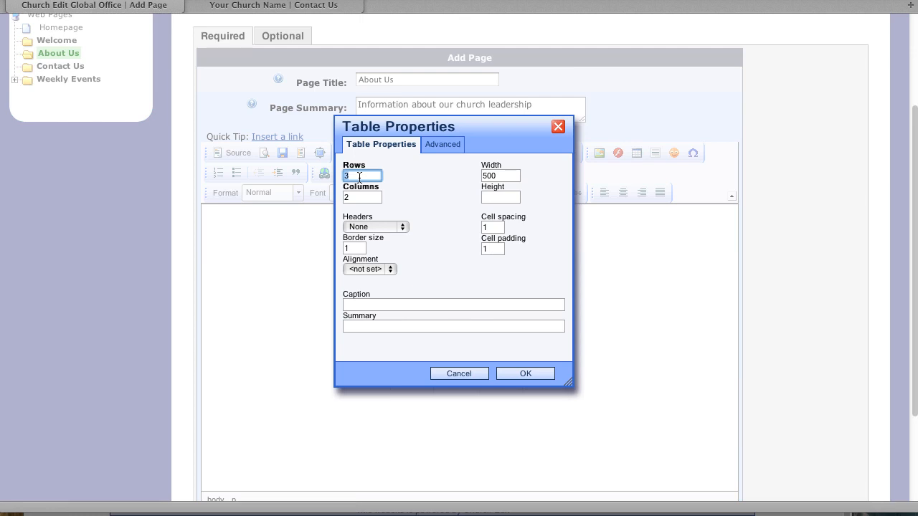
pyautogui.write('2')
pyautogui.click(360, 198)
pyautogui.press('BackSpace')
pyautogui.write('3')
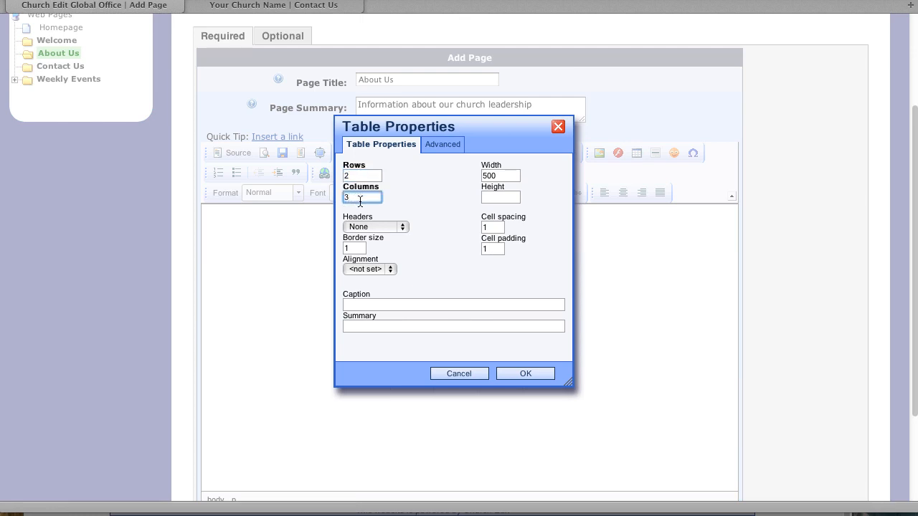
pyautogui.click(358, 248)
pyautogui.press('BackSpace')
pyautogui.write('0')
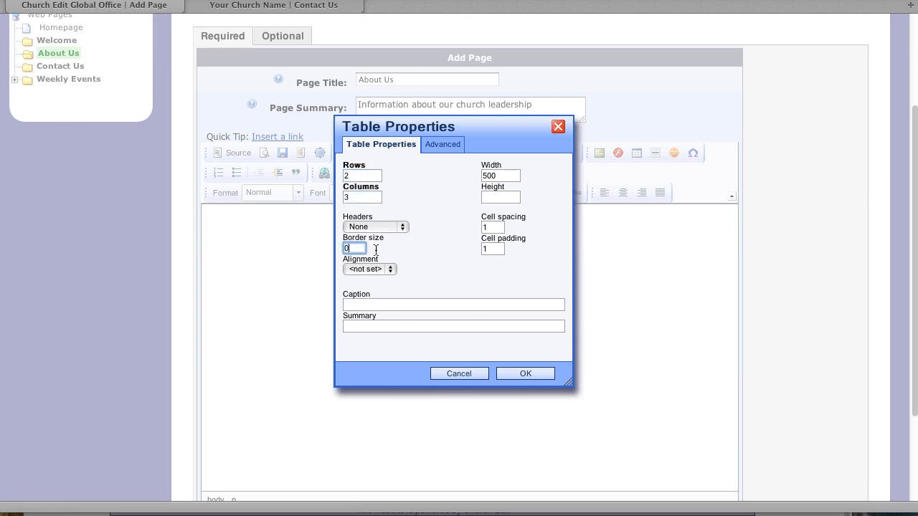
pyautogui.doubleClick(504, 176)
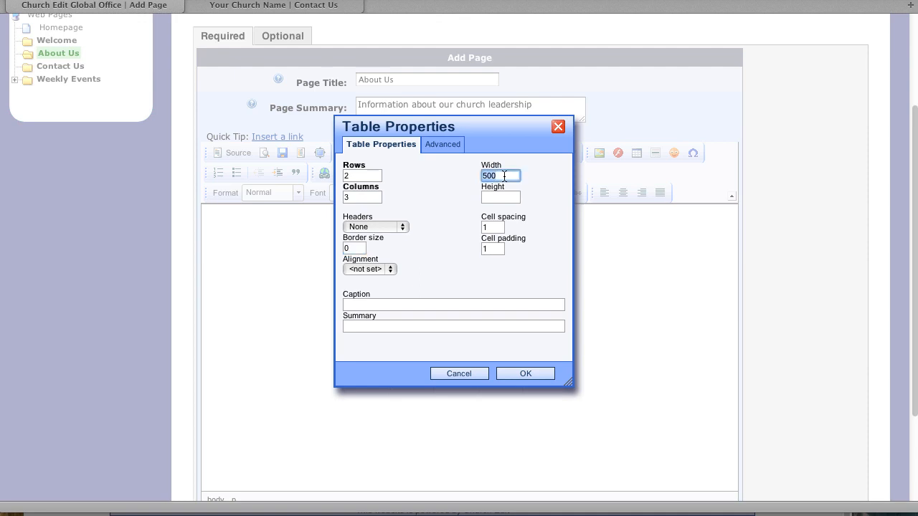
pyautogui.write('100')
pyautogui.doubleClick(494, 227)
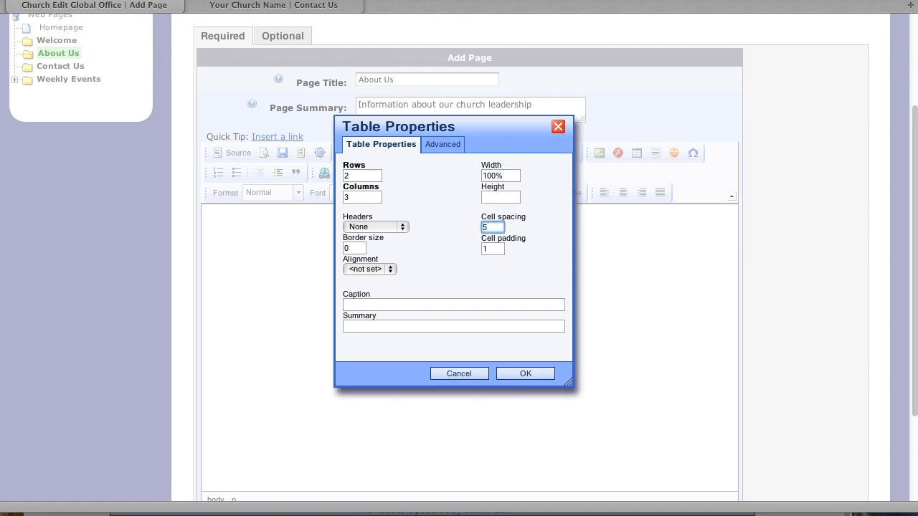
pyautogui.click(502, 377)
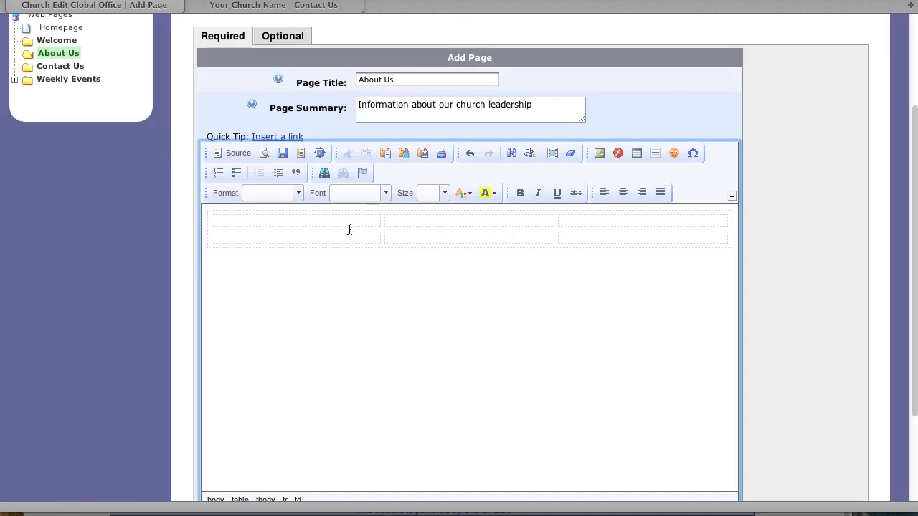
# Fill row two with each leader's name above the roles Senior Minister, Deacon and Worship Leader
pyautogui.click(295, 240)
pyautogui.write('John Smith')
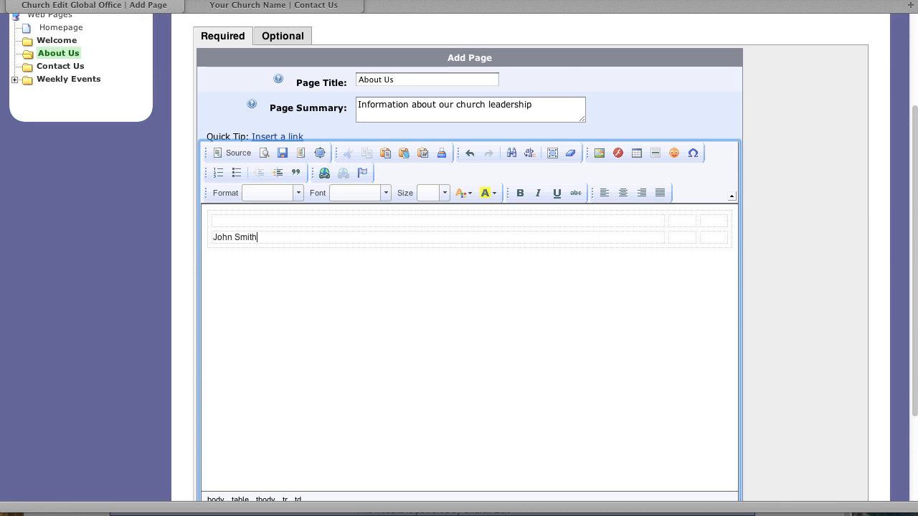
pyautogui.press('Return')
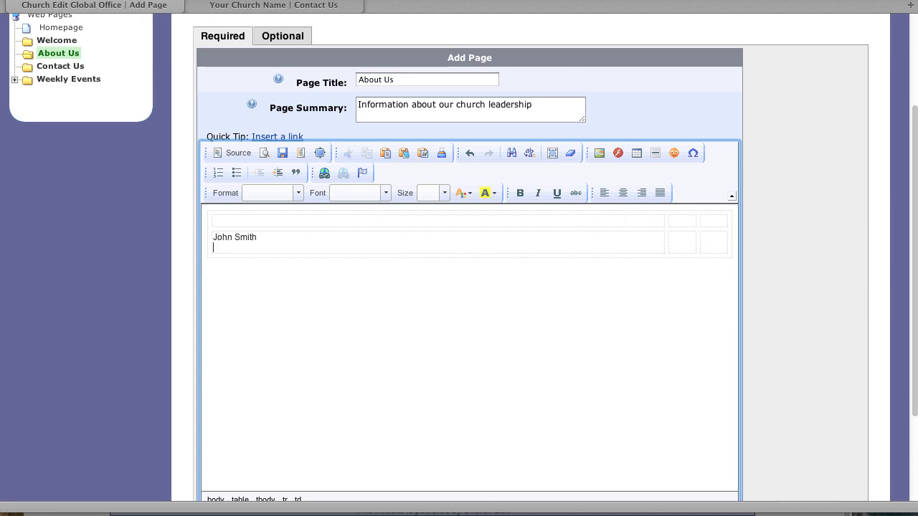
pyautogui.write('Senior Minister')
pyautogui.click(690, 241)
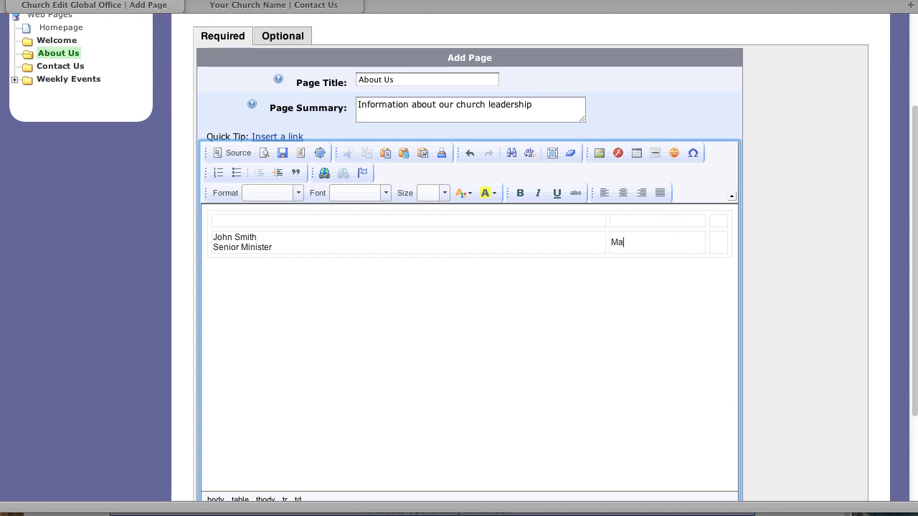
pyautogui.press('Return')
pyautogui.write('Deacon')
pyautogui.click(722, 242)
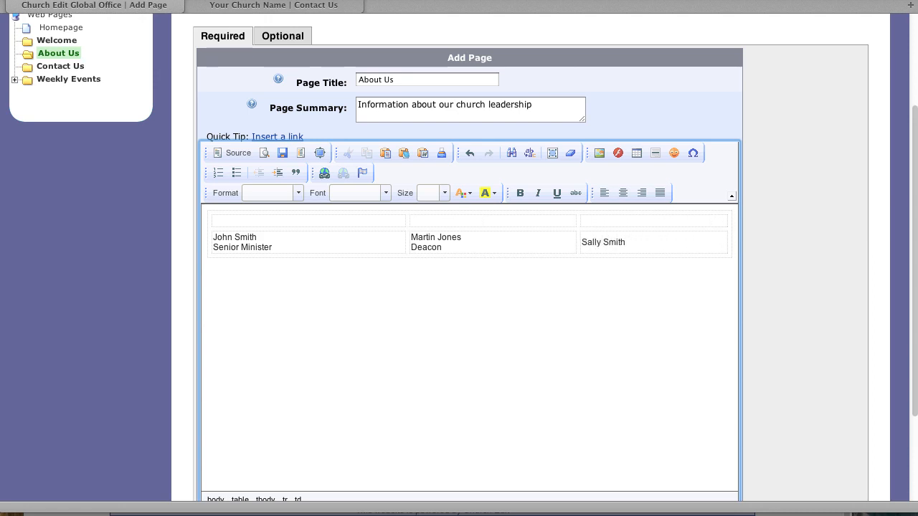
pyautogui.press('Return')
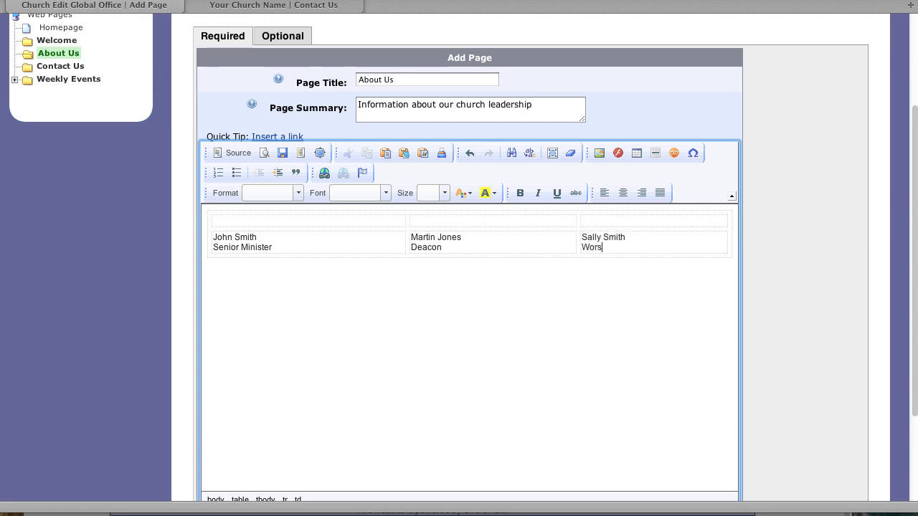
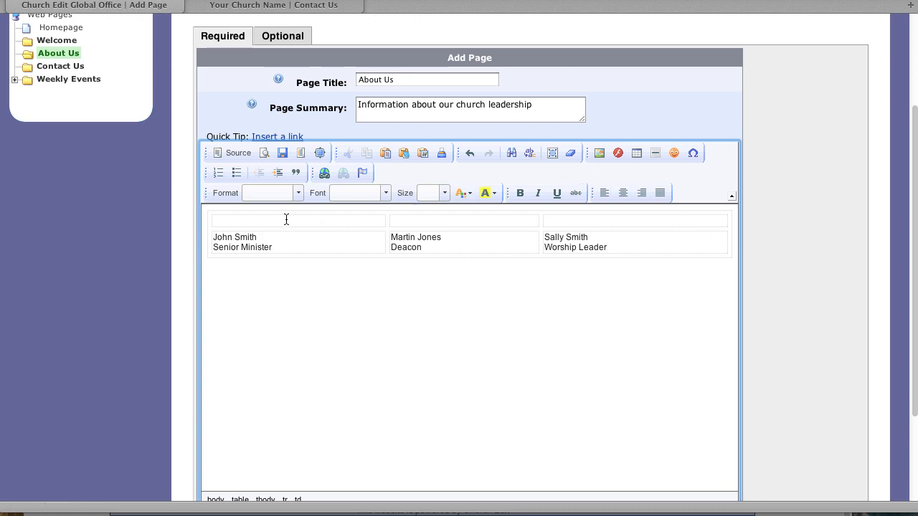
pyautogui.click(249, 221)
# Insert the bald man's library photo into the top-left cell, with the Senior Minister's name as alt text
pyautogui.click(601, 152)
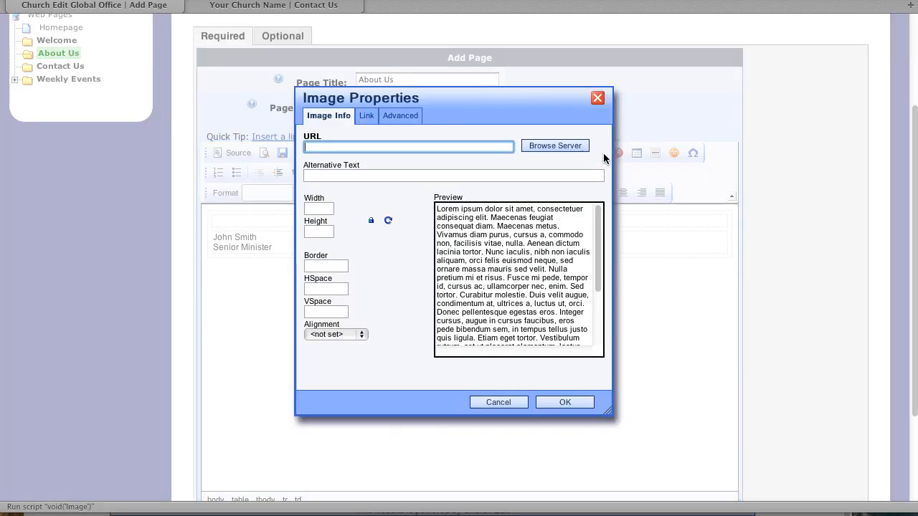
pyautogui.click(558, 147)
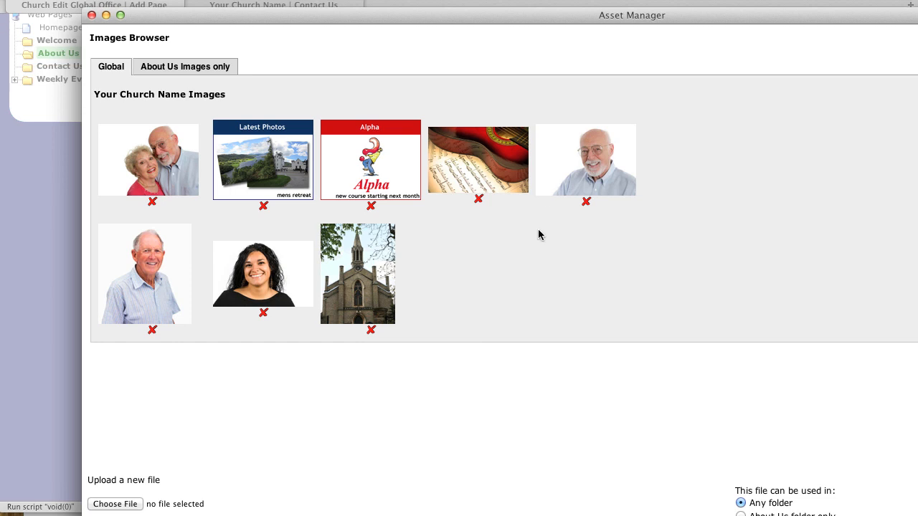
pyautogui.click(593, 158)
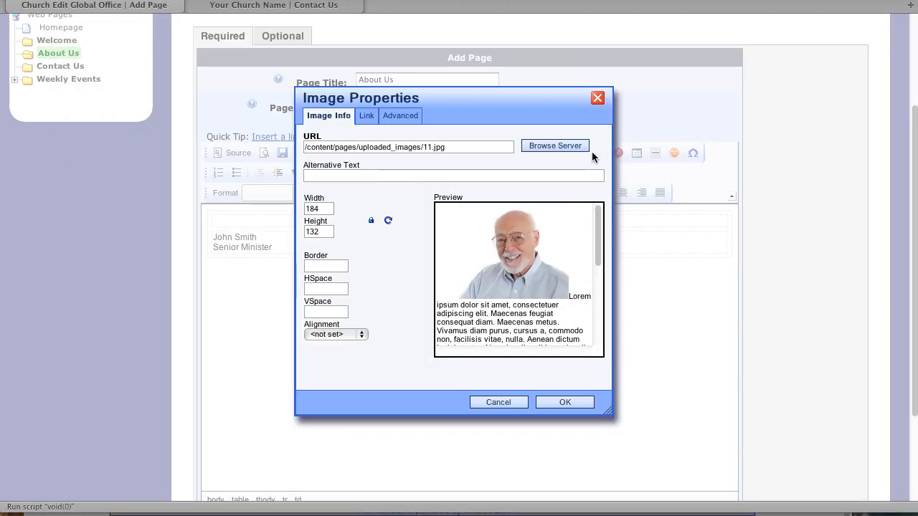
pyautogui.click(372, 174)
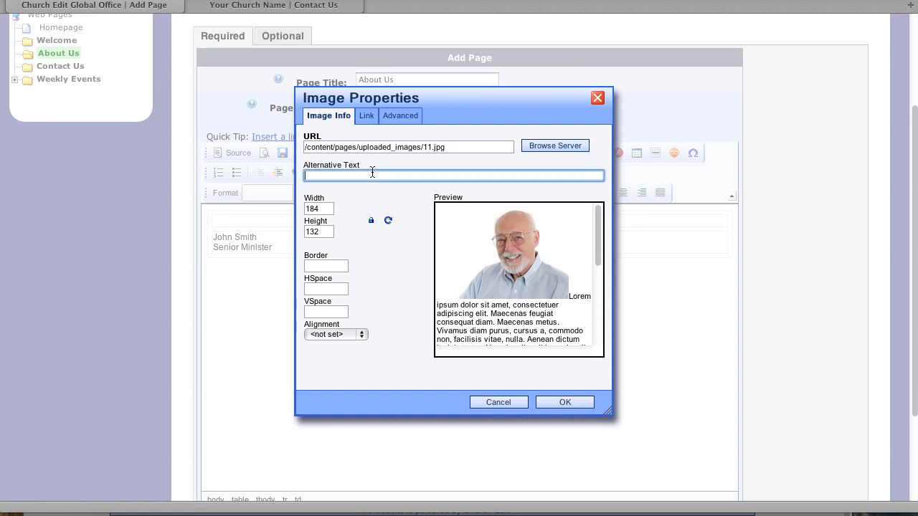
pyautogui.write('John Smith')
pyautogui.click(547, 400)
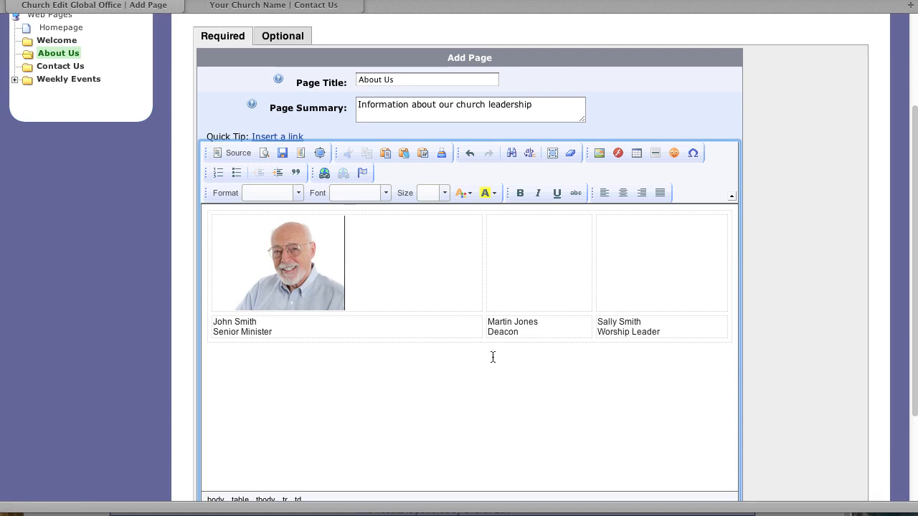
pyautogui.click(523, 302)
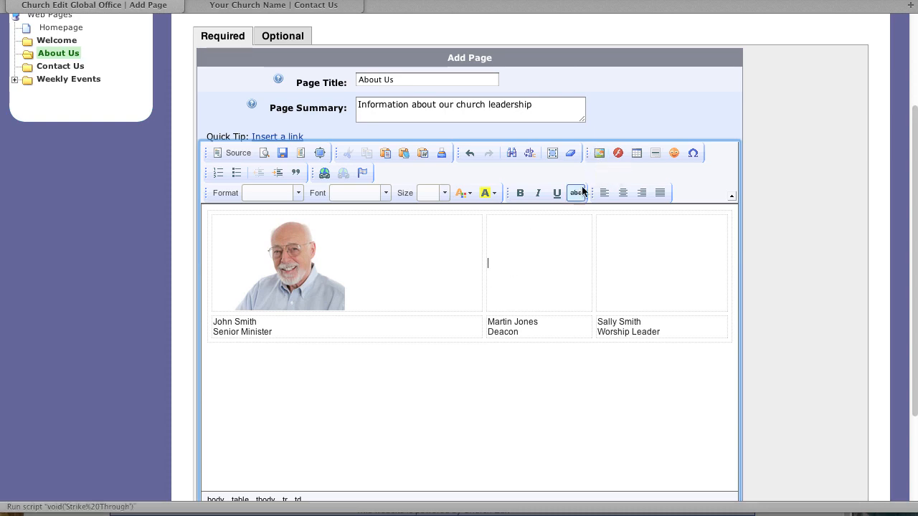
# Insert the smiling grey-haired man's photo into the middle cell, with the Deacon's name as alt text
pyautogui.click(597, 153)
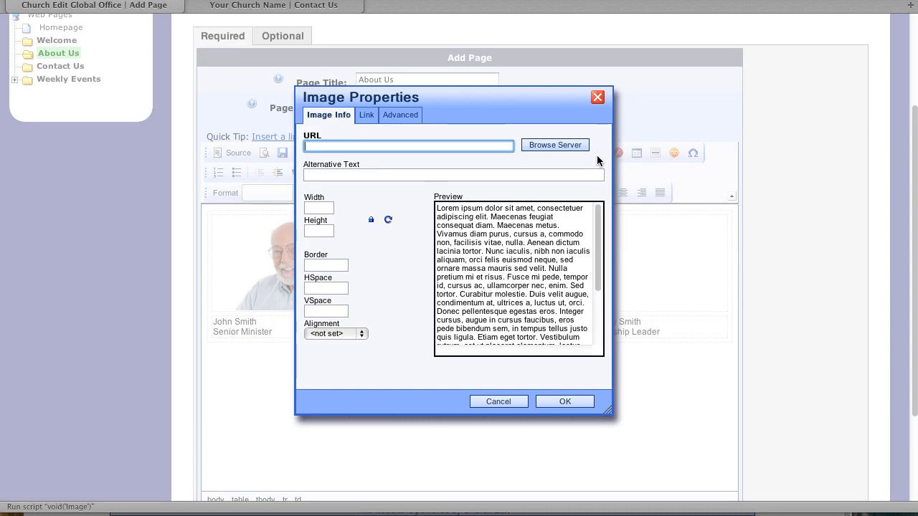
pyautogui.click(561, 144)
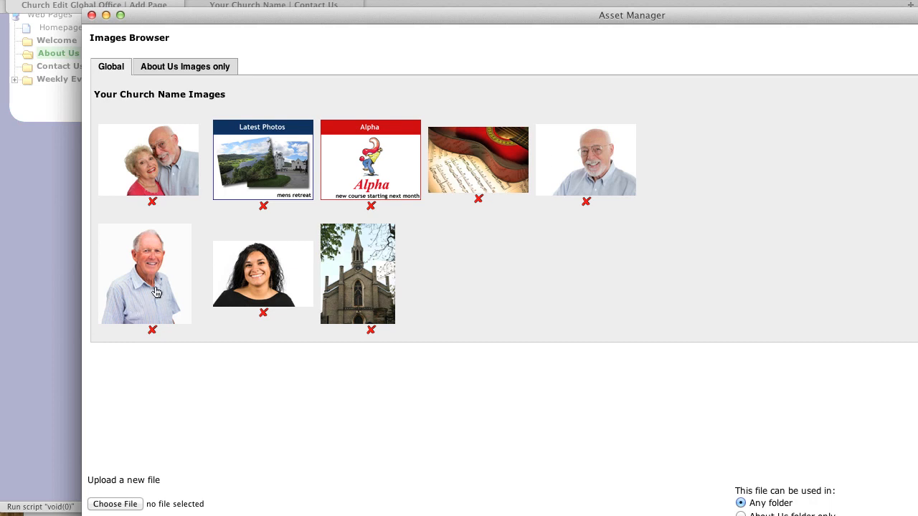
pyautogui.click(160, 280)
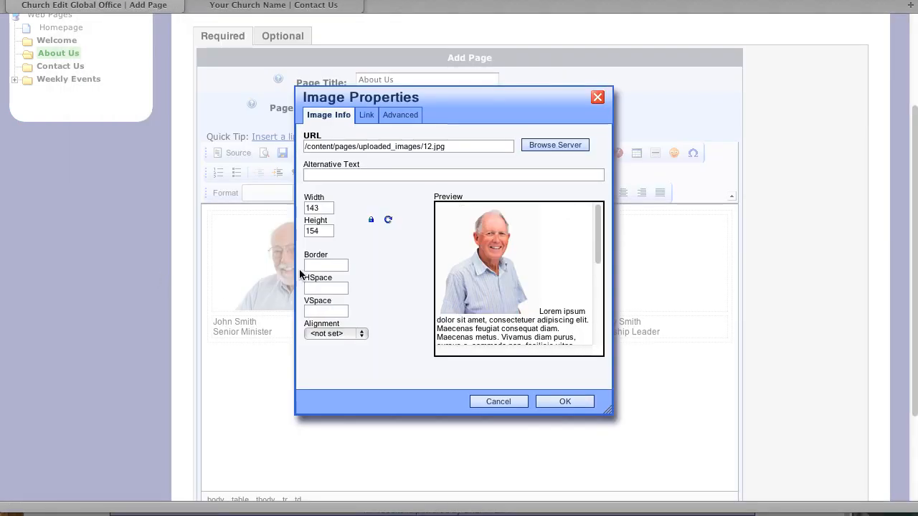
pyautogui.click(322, 175)
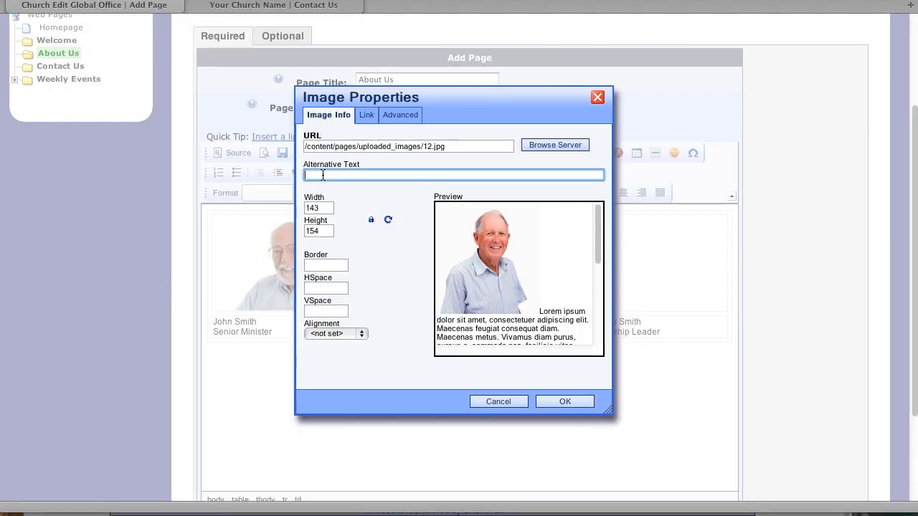
pyautogui.click(582, 400)
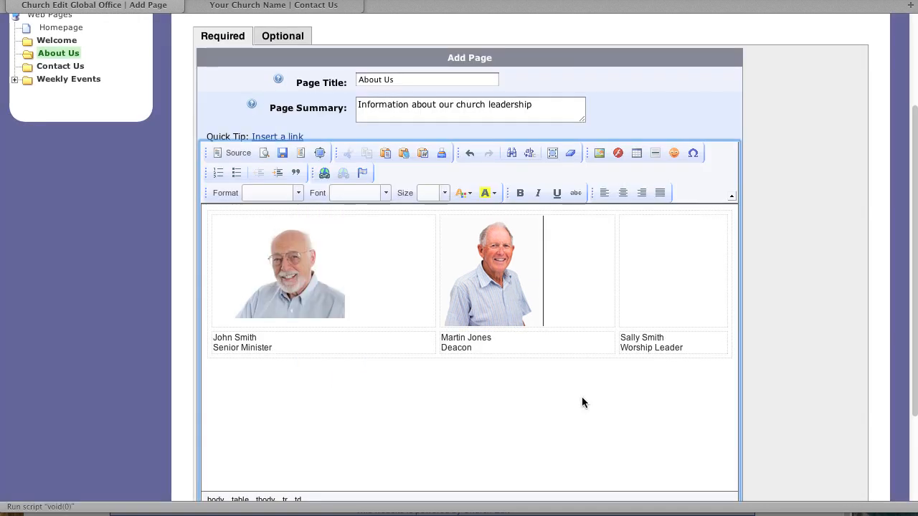
# Insert the smiling woman's photo into the Worship Leader cell, with alternative text
pyautogui.click(664, 296)
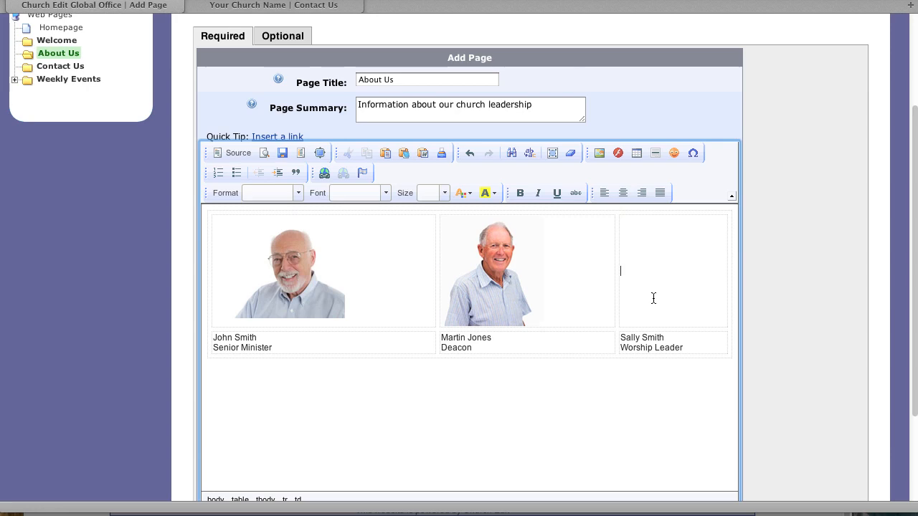
pyautogui.click(596, 154)
pyautogui.click(564, 149)
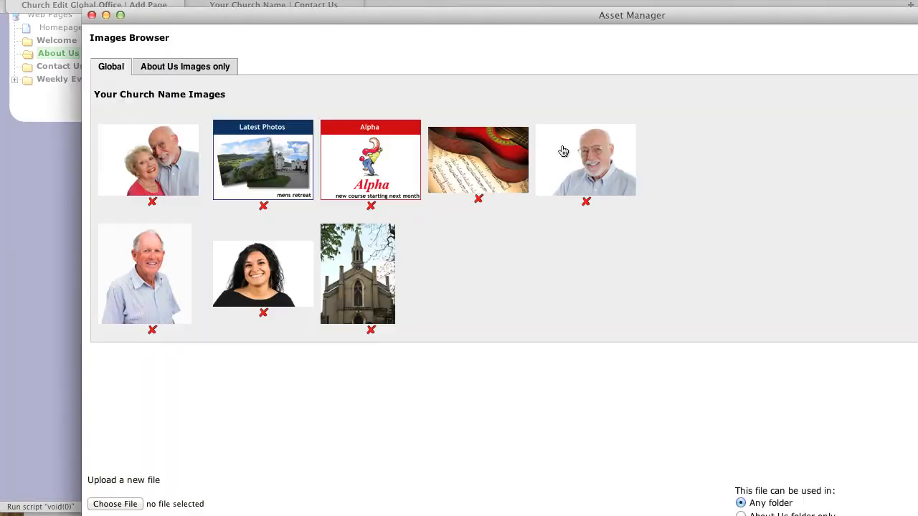
pyautogui.click(283, 279)
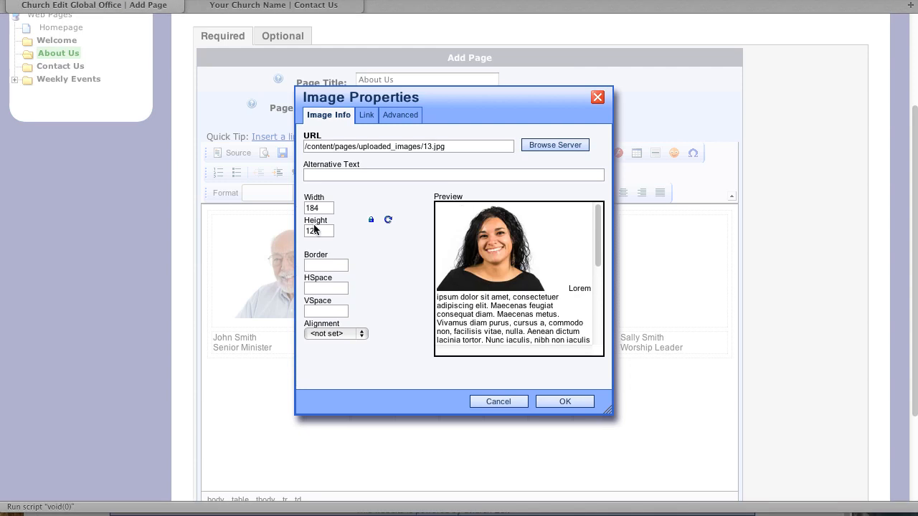
pyautogui.click(317, 175)
pyautogui.write('Sally Smith')
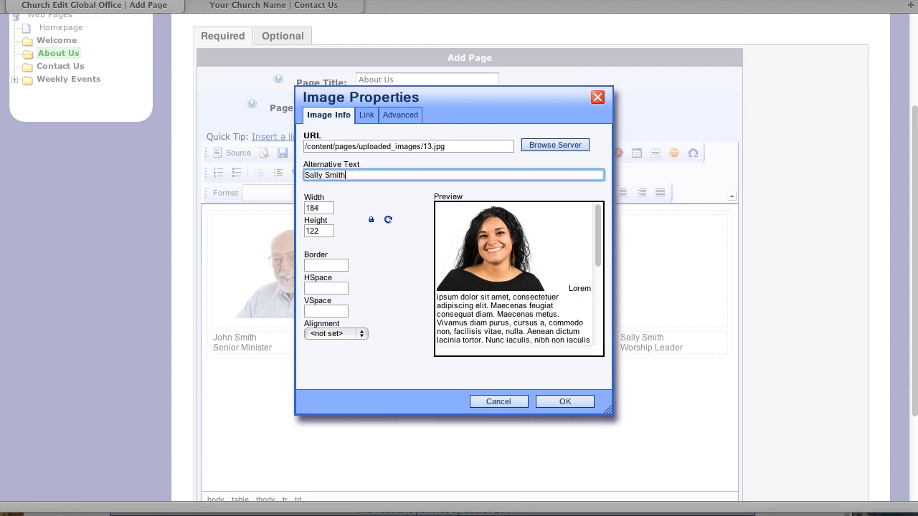
pyautogui.click(570, 398)
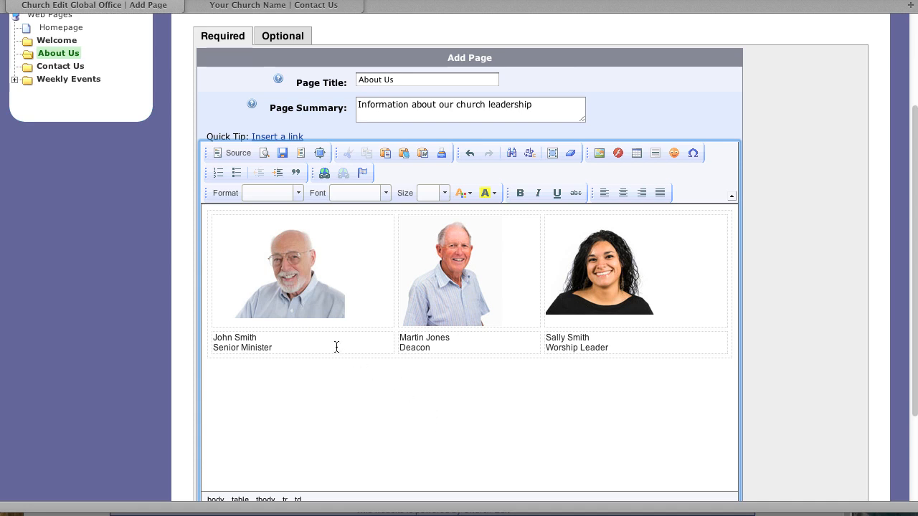
# Insert an empty table row after the name captions row
pyautogui.rightClick(259, 344)
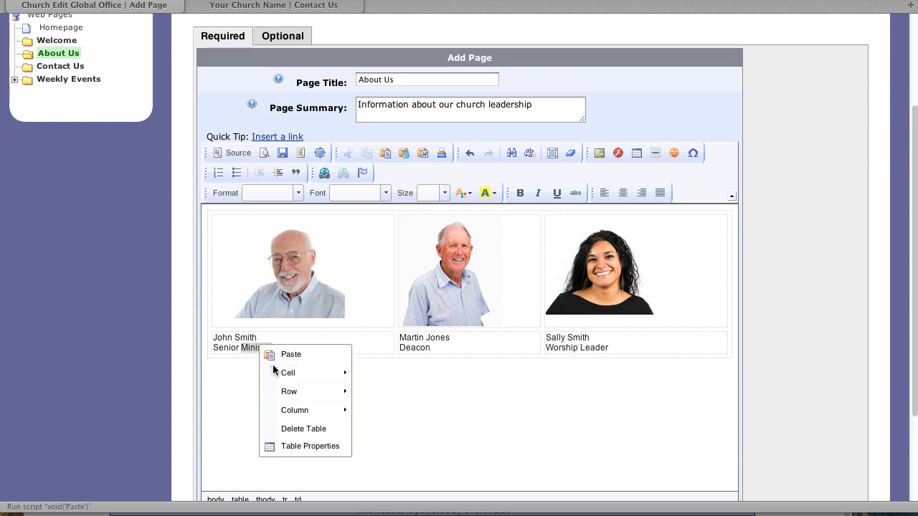
pyautogui.moveTo(287, 390)
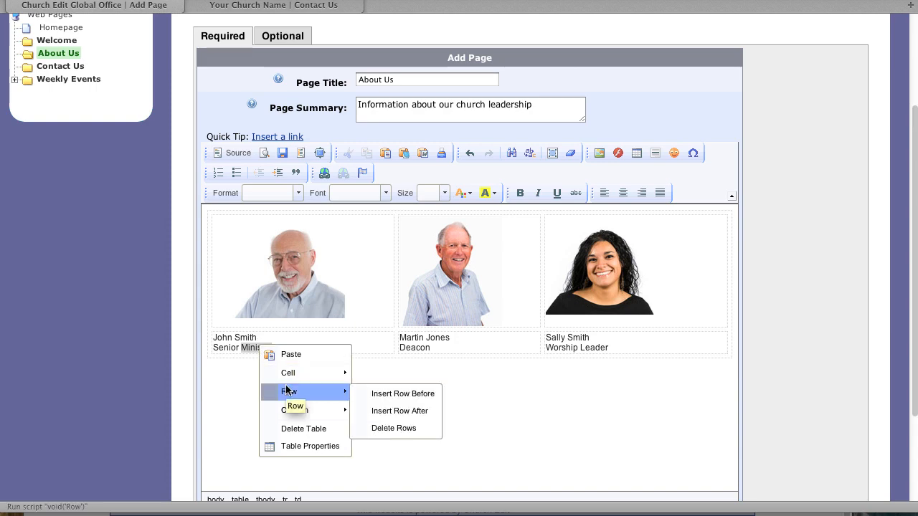
pyautogui.click(417, 410)
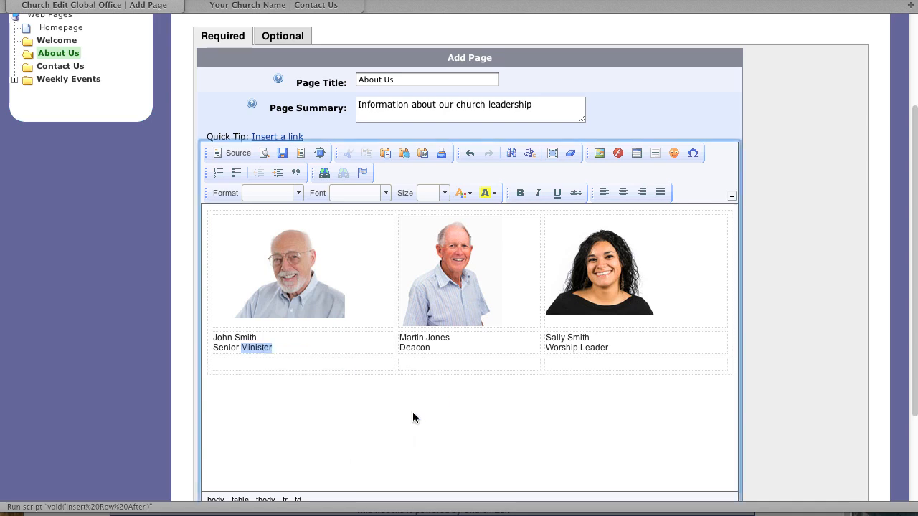
# Give the new row's first cell a red #ff0000 background colour
pyautogui.click(273, 365)
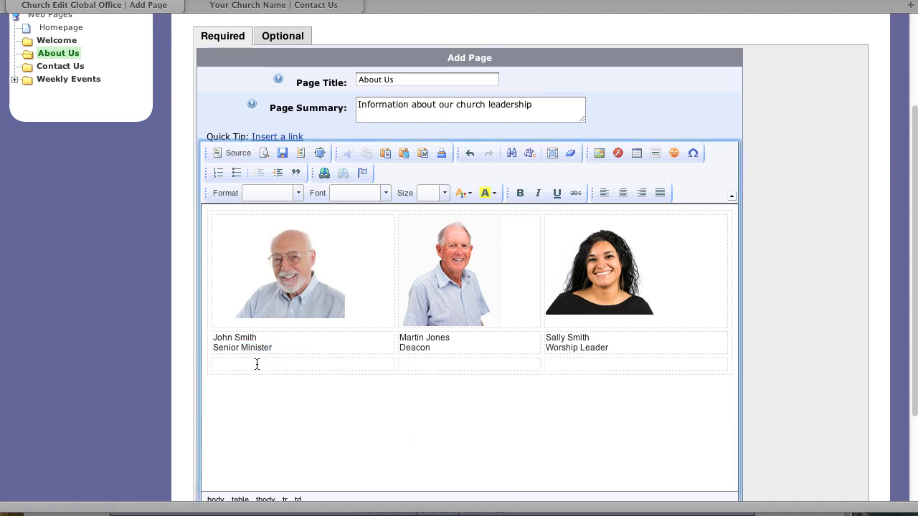
pyautogui.rightClick(257, 364)
pyautogui.moveTo(337, 393)
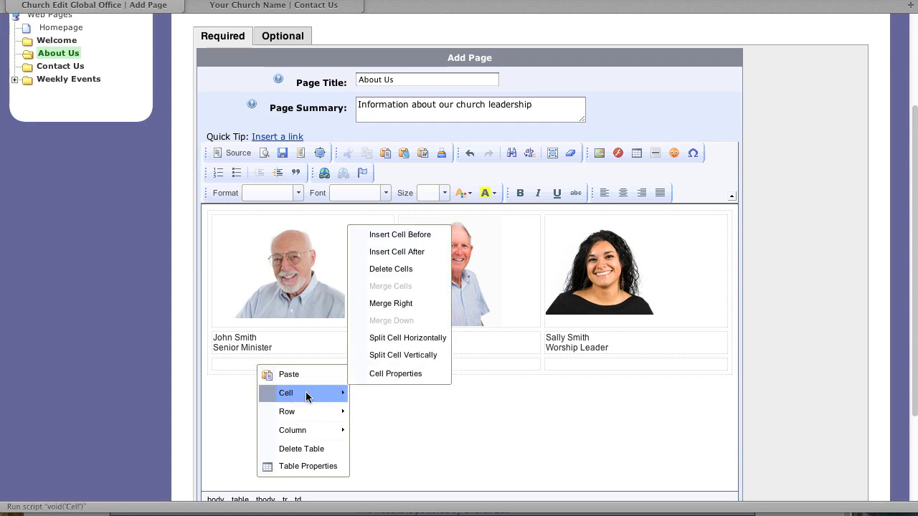
pyautogui.click(412, 376)
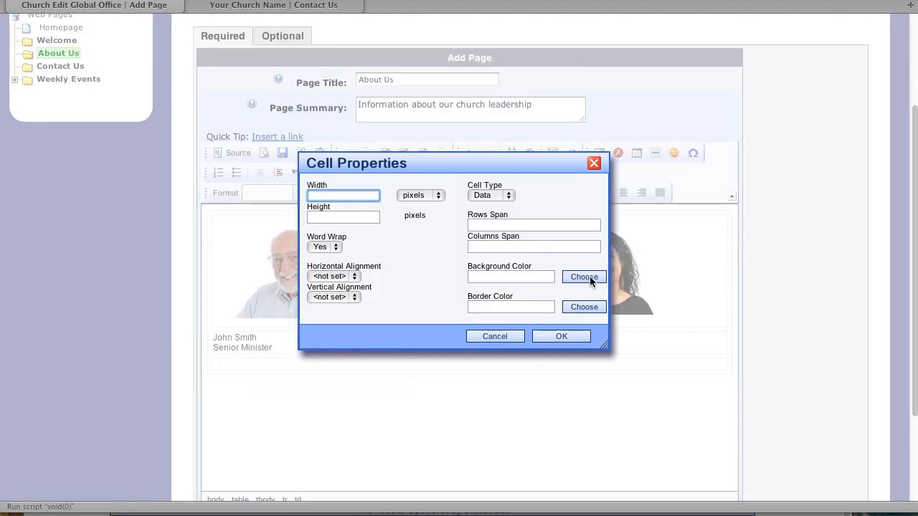
pyautogui.click(584, 277)
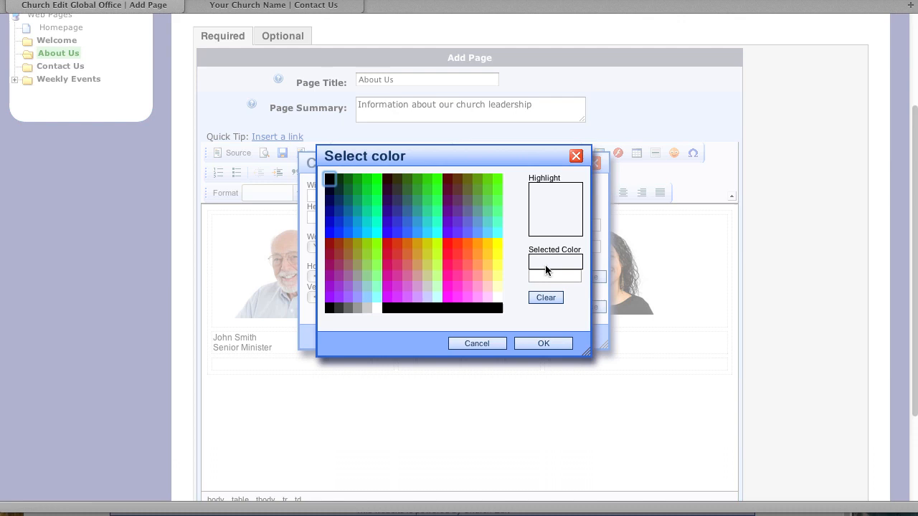
pyautogui.click(447, 247)
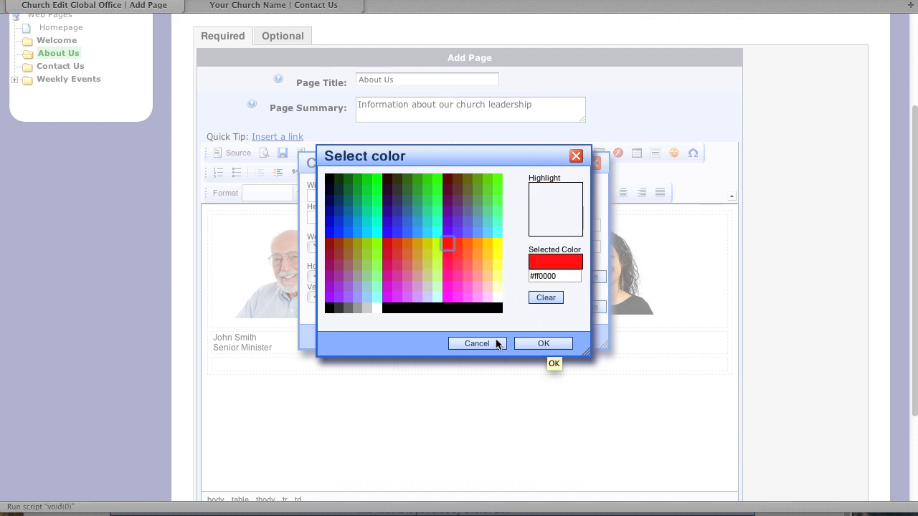
pyautogui.click(523, 342)
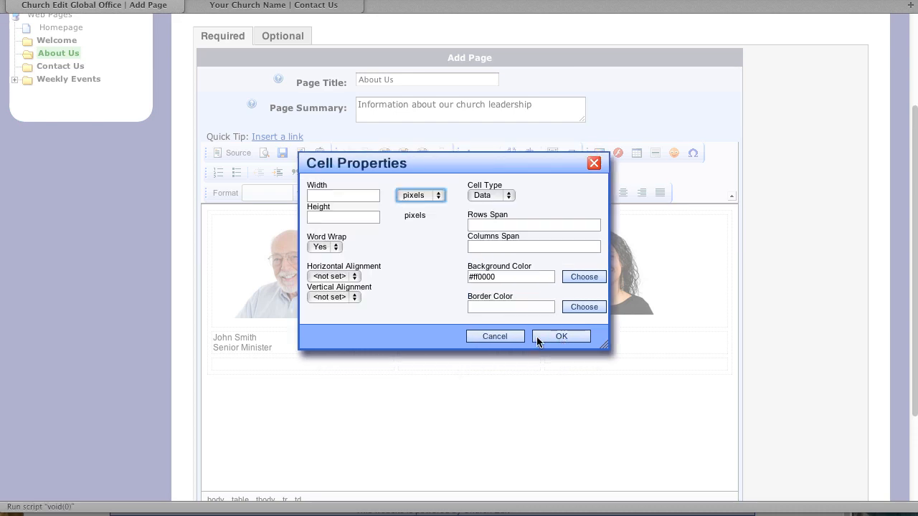
pyautogui.click(544, 335)
# Delete the red-backgrounded third row from the About Us leadership table
pyautogui.rightClick(262, 358)
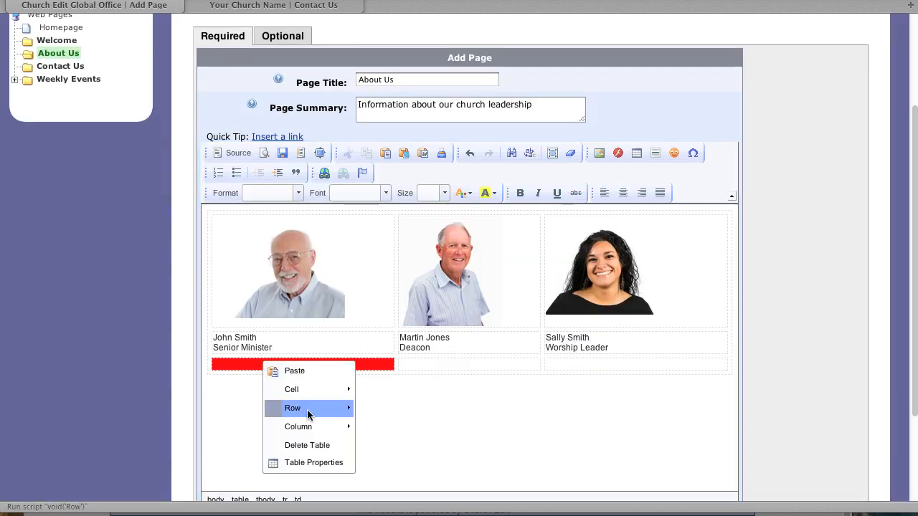
pyautogui.moveTo(341, 409)
pyautogui.click(403, 445)
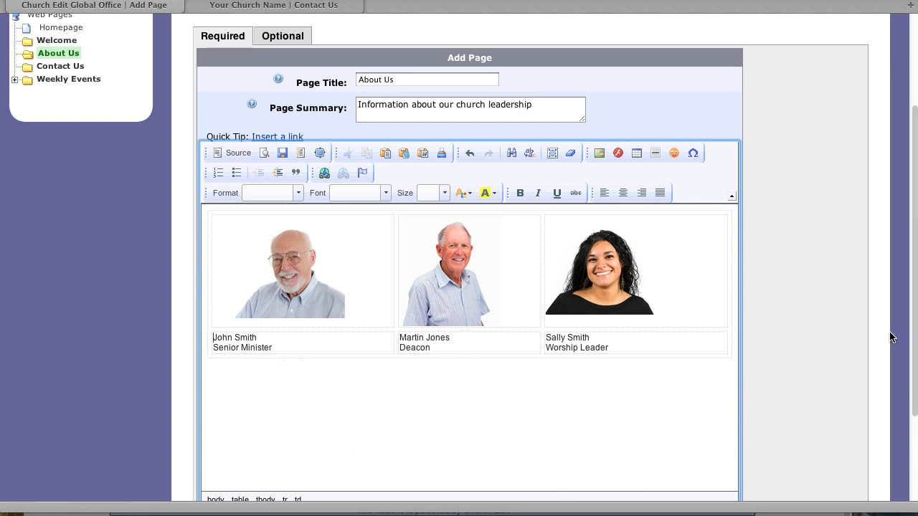
pyautogui.moveTo(914, 335); pyautogui.dragTo(900, 451)
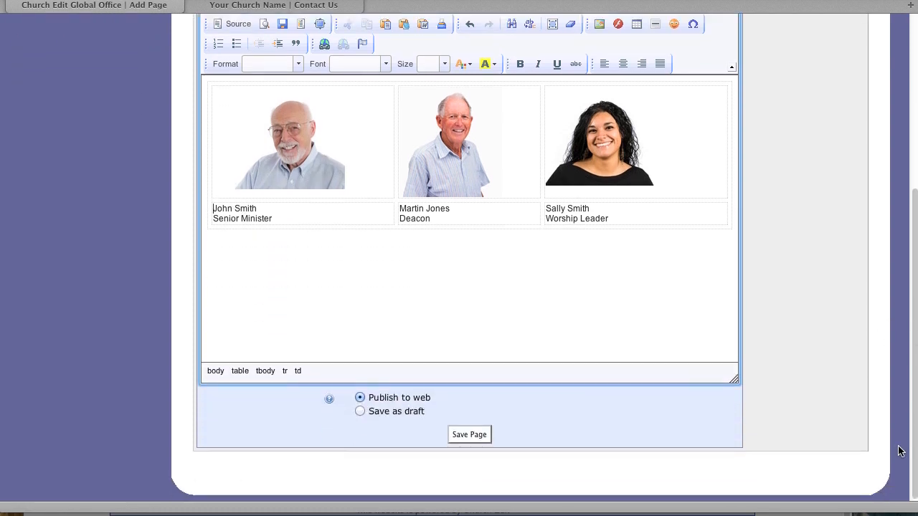
pyautogui.click(469, 435)
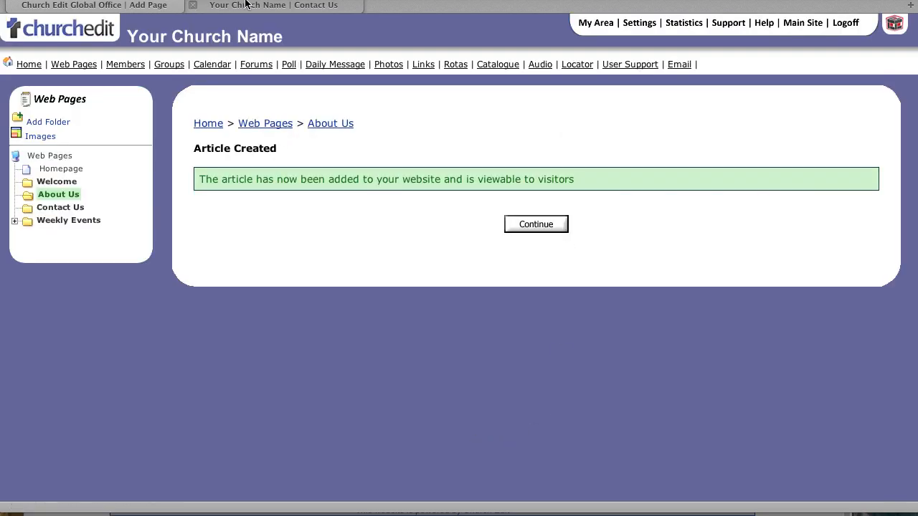
pyautogui.click(273, 7)
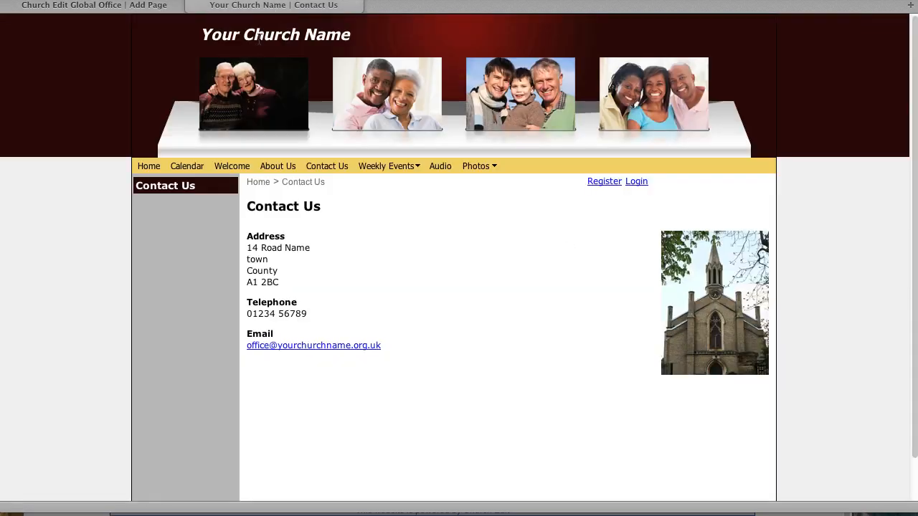
pyautogui.click(280, 166)
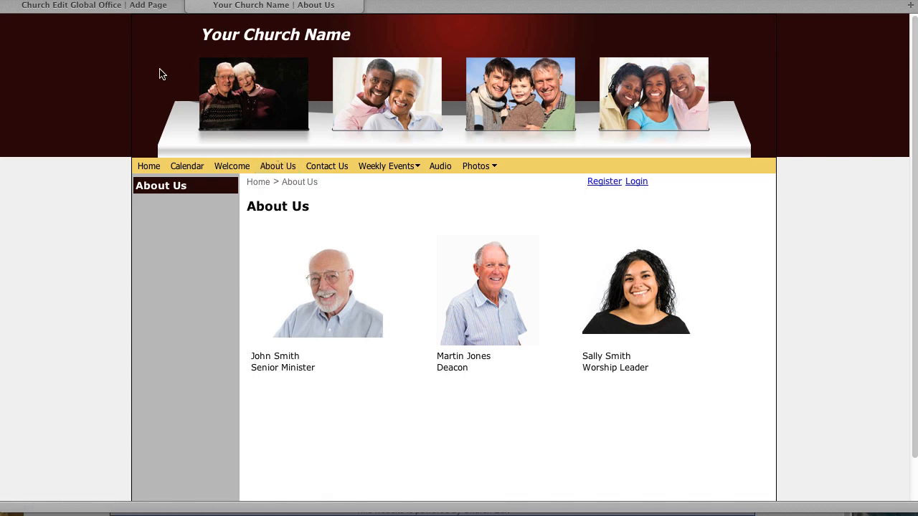
pyautogui.click(121, 10)
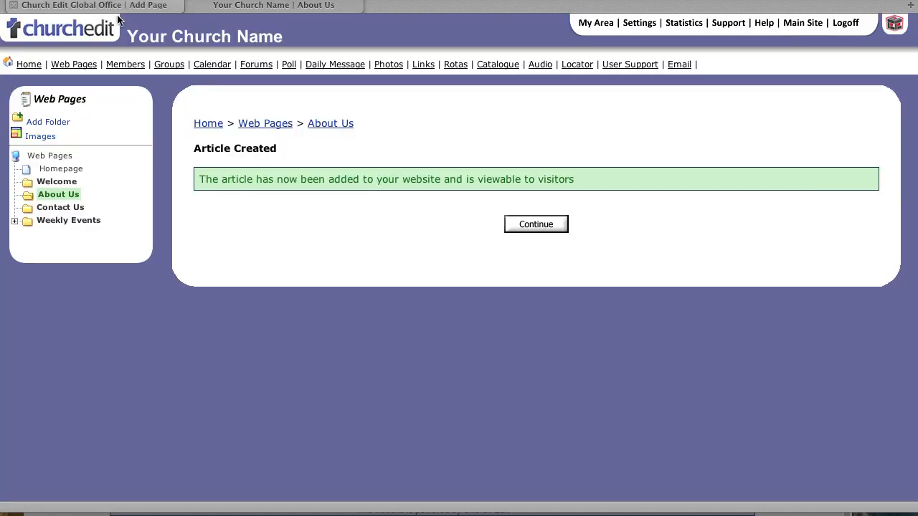
# Reopen the About Us article from the Web Pages tree and place the cursor in its body
pyautogui.click(66, 194)
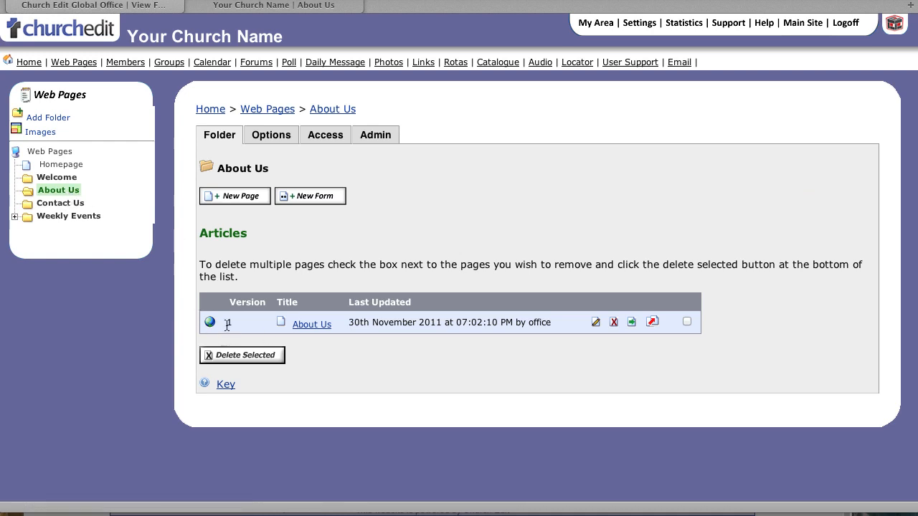
pyautogui.click(595, 322)
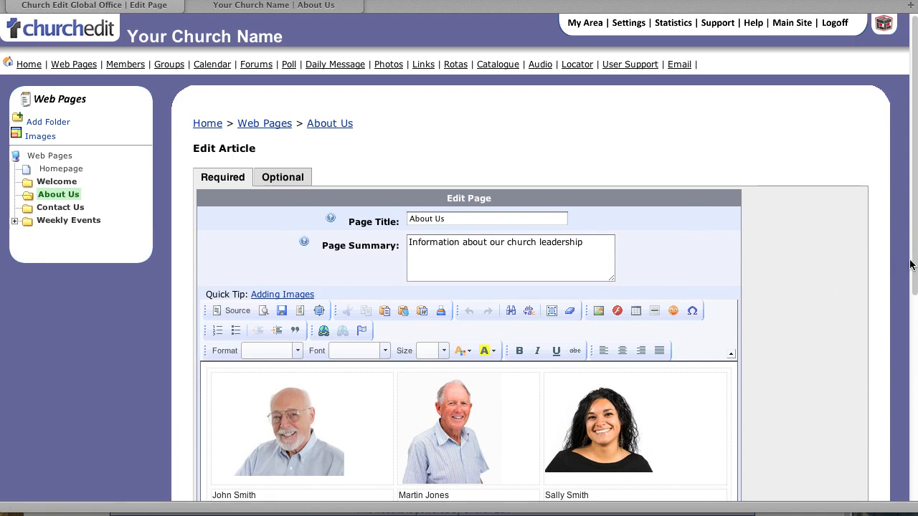
pyautogui.moveTo(910, 265); pyautogui.dragTo(909, 401)
pyautogui.click(372, 350)
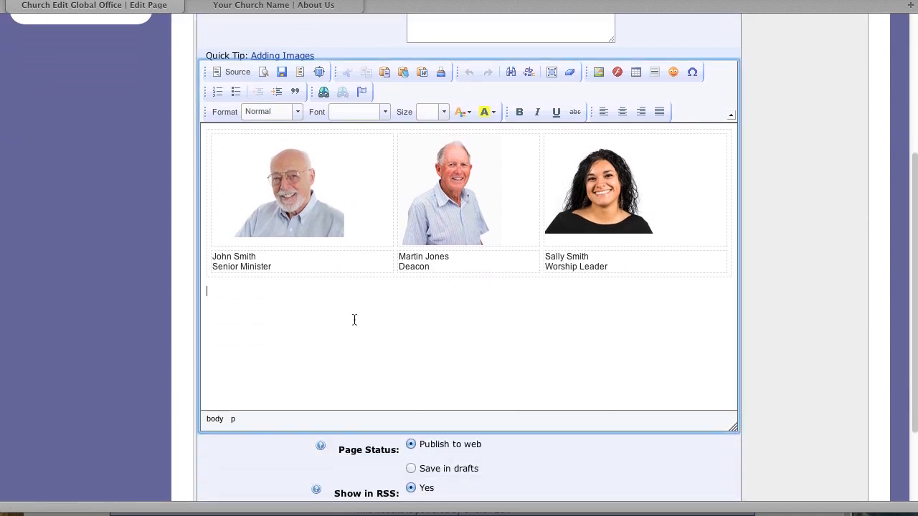
# Give the 'Senior Minister' caption a yellow background highlight
pyautogui.moveTo(287, 260); pyautogui.dragTo(224, 266)
pyautogui.click(283, 266)
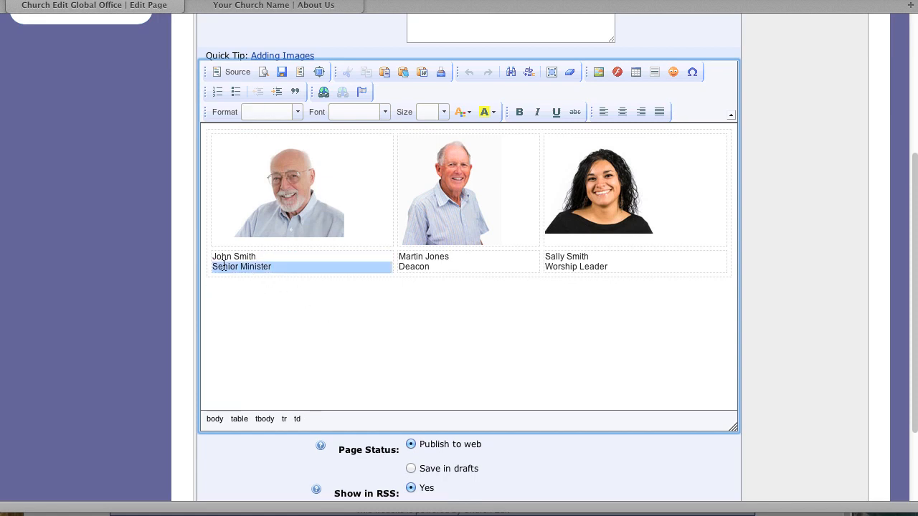
pyautogui.click(493, 112)
pyautogui.click(512, 174)
pyautogui.click(345, 301)
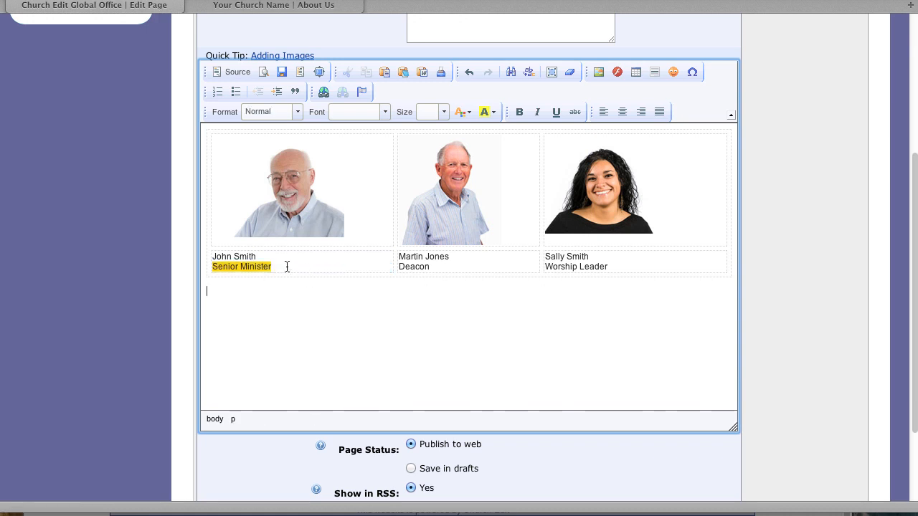
# Make the 'Senior Minister' text red, then move to the empty line below the table
pyautogui.moveTo(287, 266); pyautogui.dragTo(204, 267)
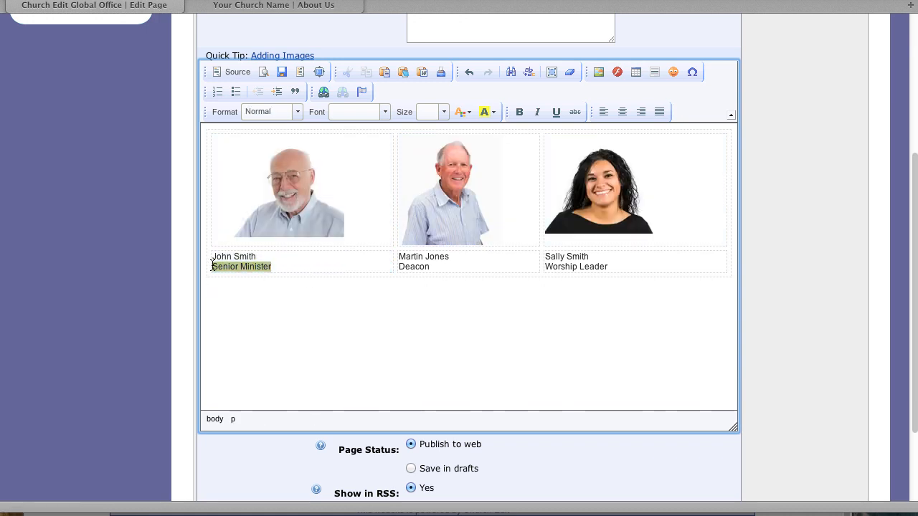
pyautogui.click(469, 113)
pyautogui.click(461, 167)
pyautogui.click(329, 294)
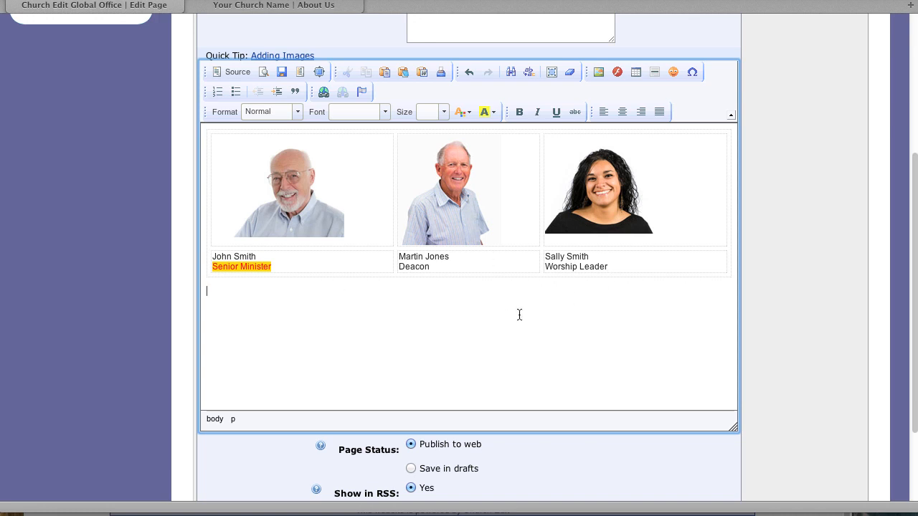
pyautogui.click(236, 311)
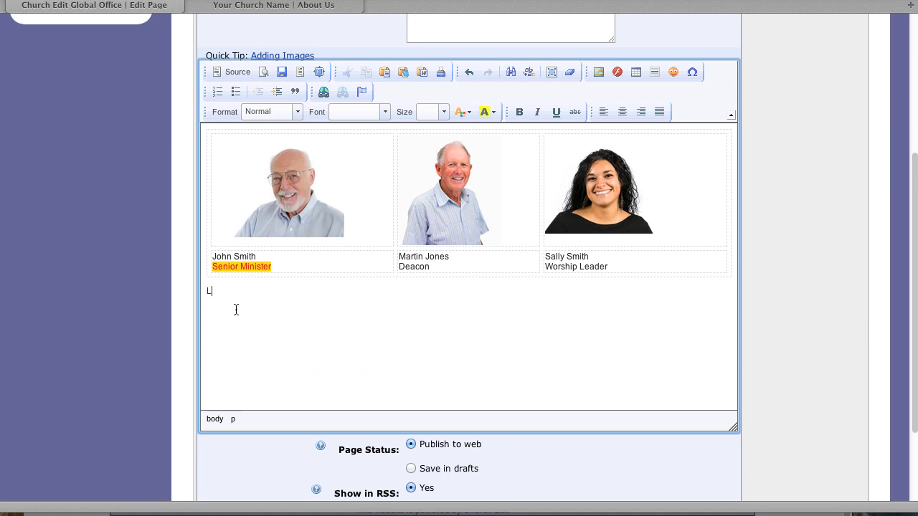
# Type 'Latest Newsletter' below the leadership table and select it to make a link
pyautogui.write('Latest News')
pyautogui.write('letter')
pyautogui.moveTo(297, 291); pyautogui.dragTo(206, 292)
pyautogui.click(325, 94)
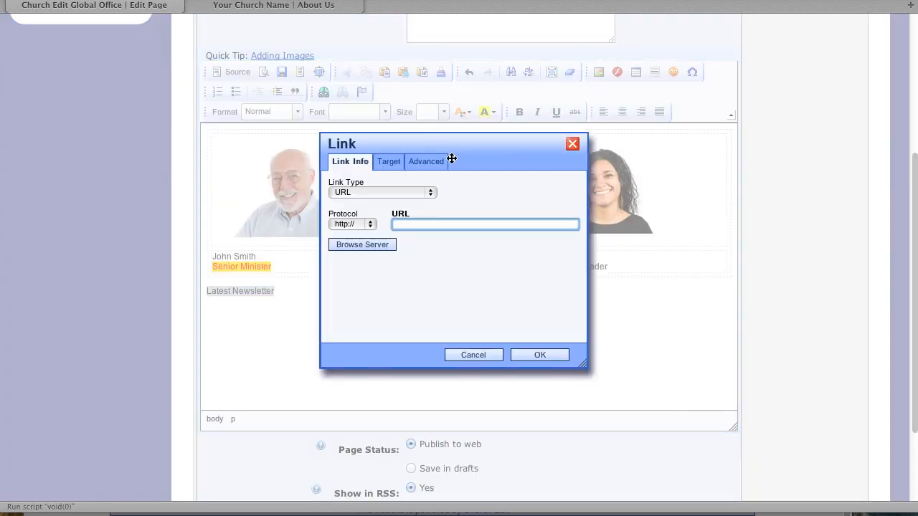
# Upload the Newsletter PDF to the server and use the new Newsletter.pdf as the link URL
pyautogui.click(380, 245)
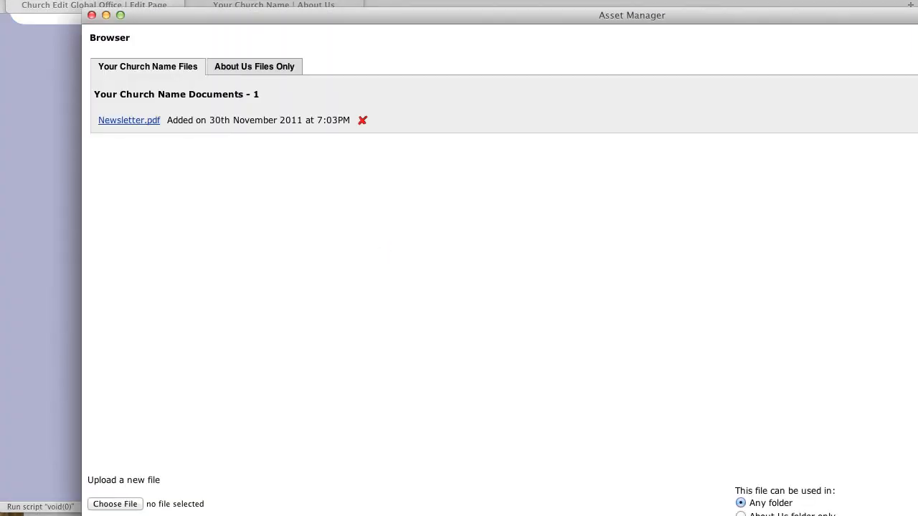
pyautogui.click(125, 457)
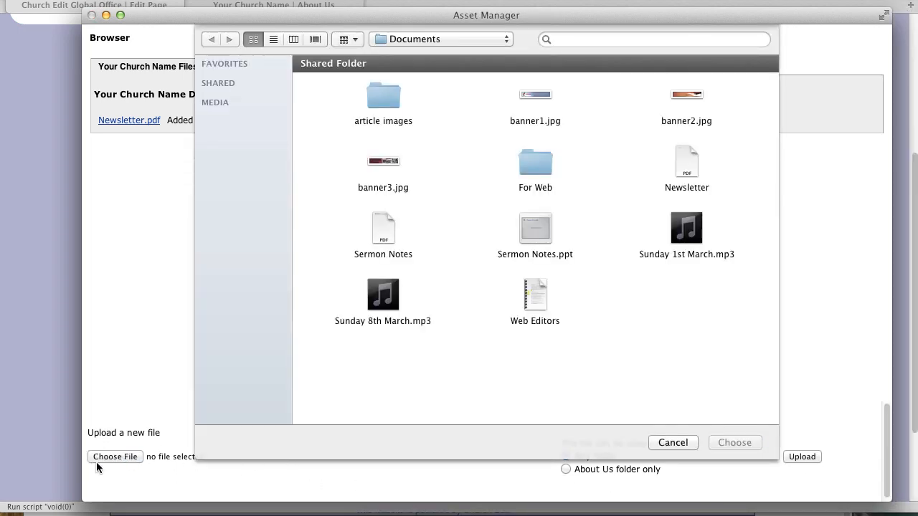
pyautogui.click(686, 168)
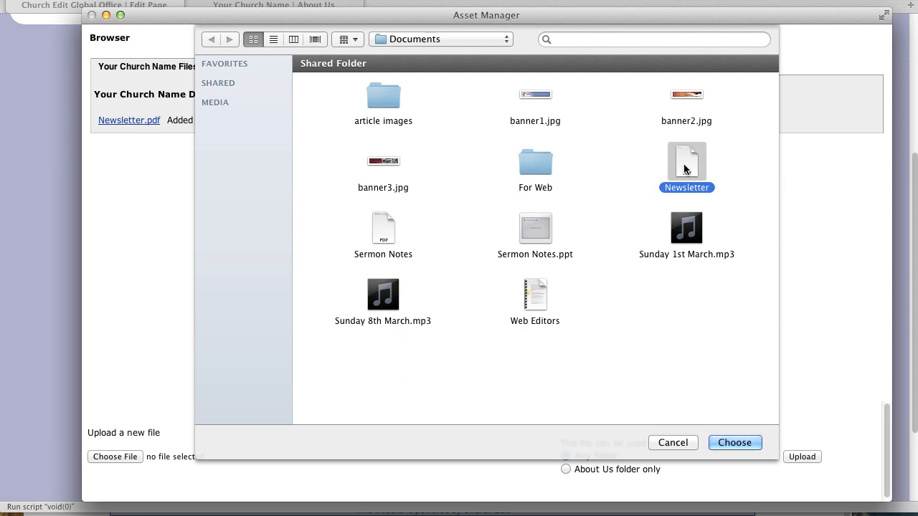
pyautogui.click(756, 445)
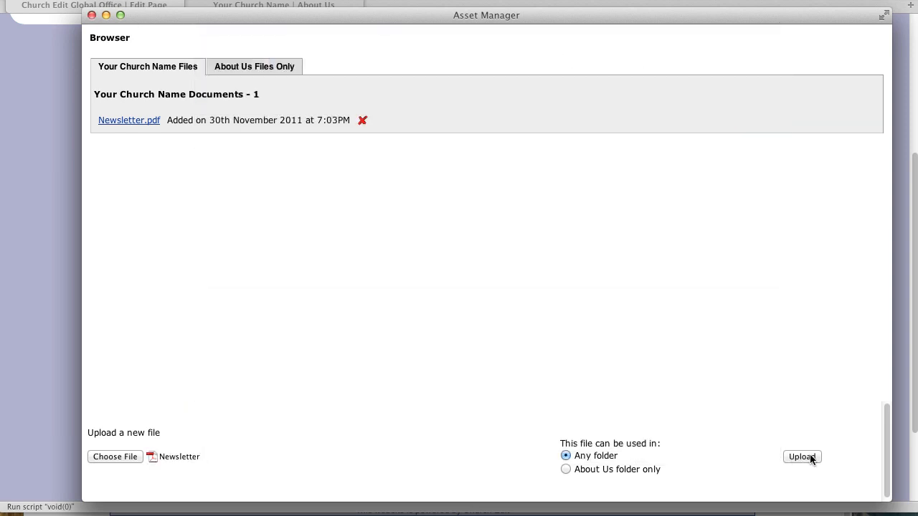
pyautogui.click(802, 457)
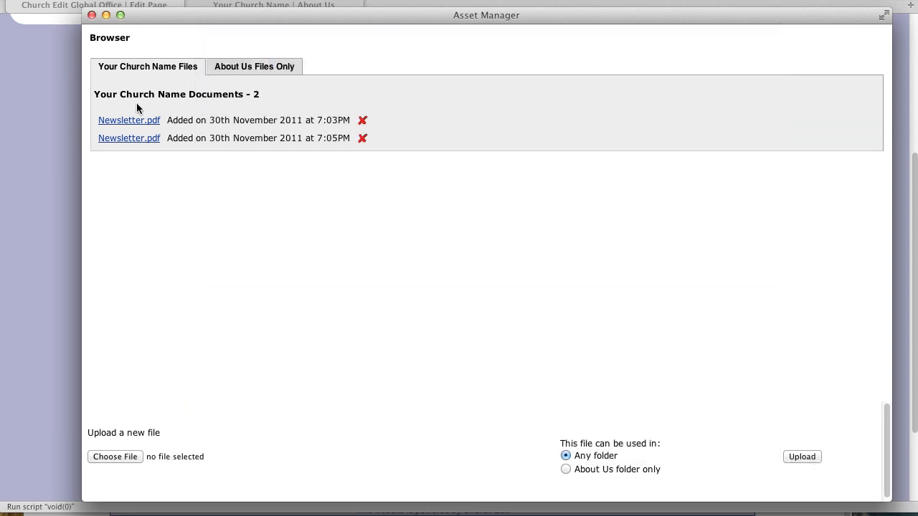
pyautogui.click(136, 139)
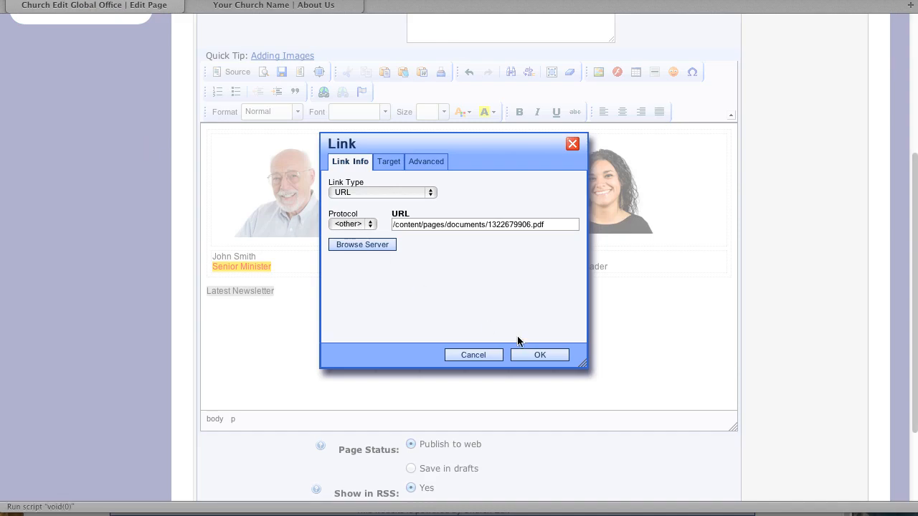
# Set the link target to New Window (_blank) and apply the link
pyautogui.click(385, 163)
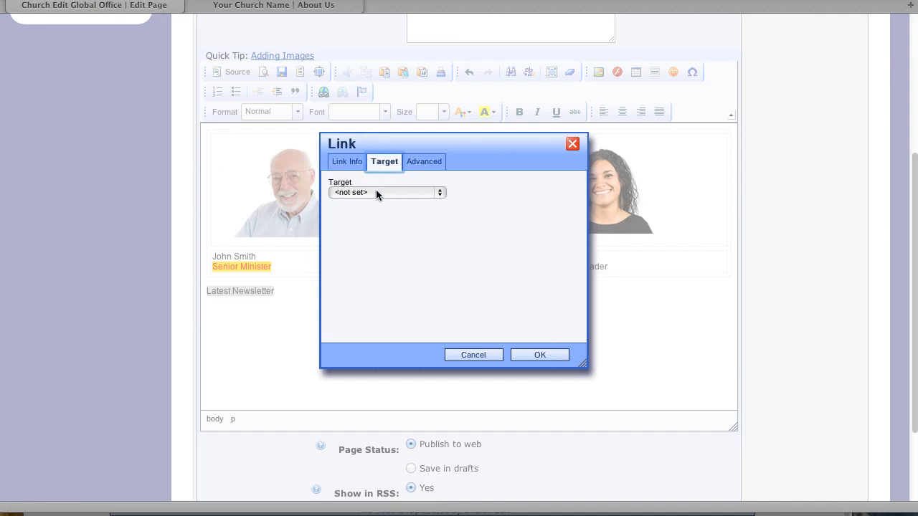
pyautogui.click(376, 191)
pyautogui.click(376, 230)
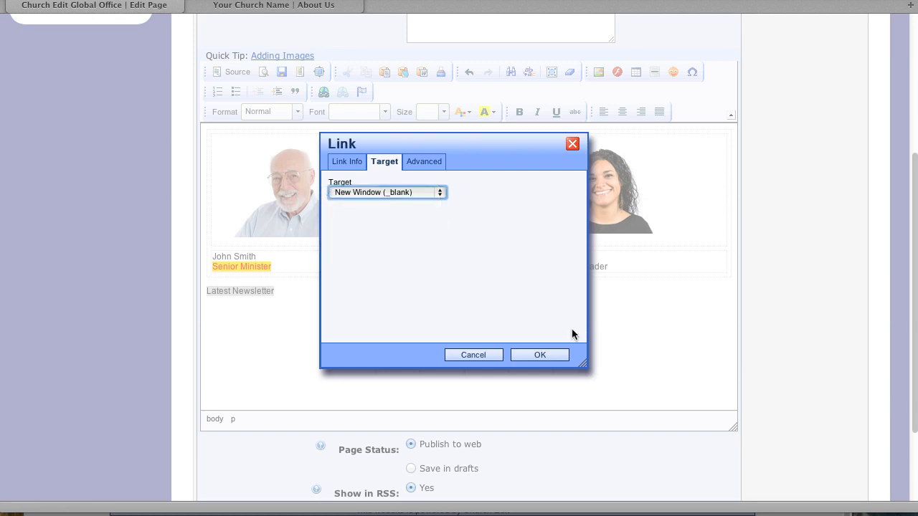
pyautogui.click(544, 356)
pyautogui.click(466, 325)
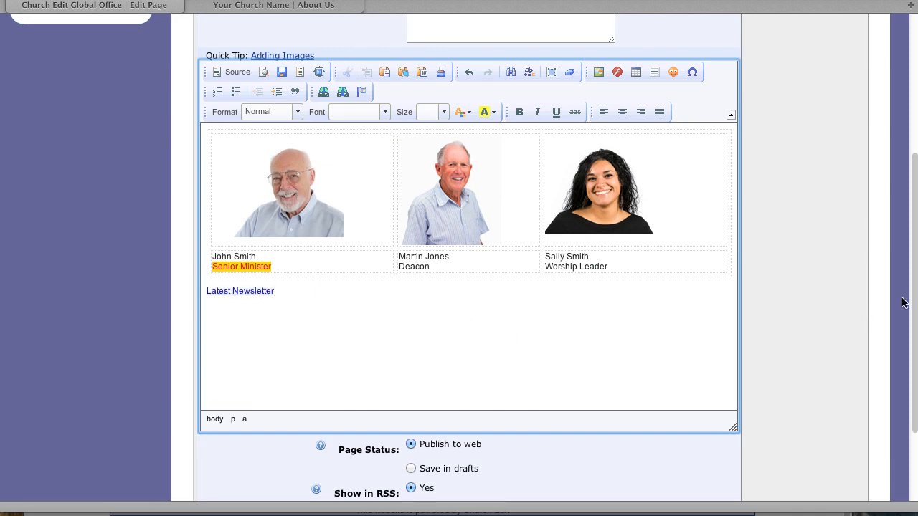
pyautogui.scroll(-3, 905, 301)
# Save the About Us page and reload it on the live church website
pyautogui.click(417, 435)
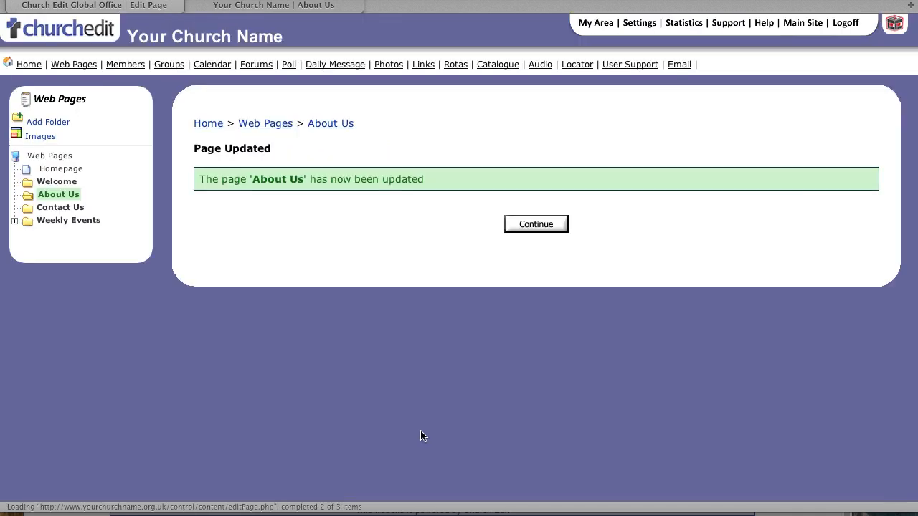
pyautogui.click(257, 5)
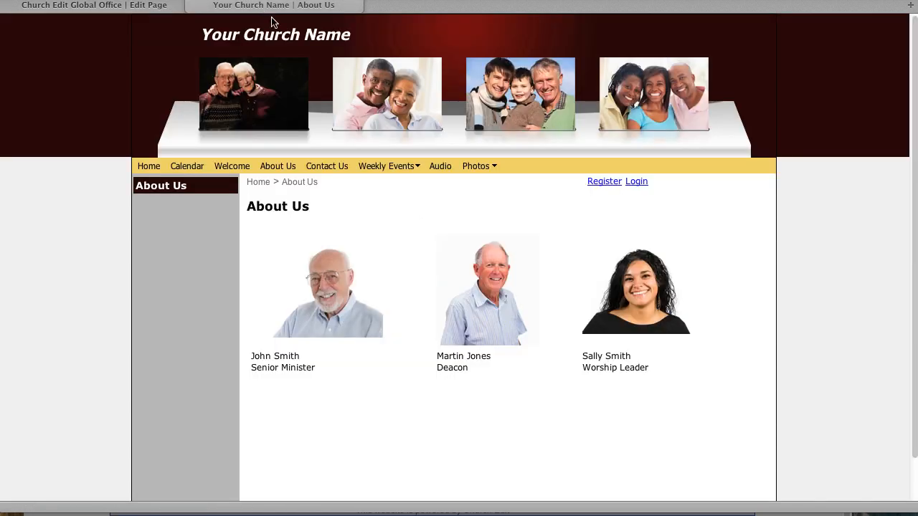
pyautogui.click(287, 167)
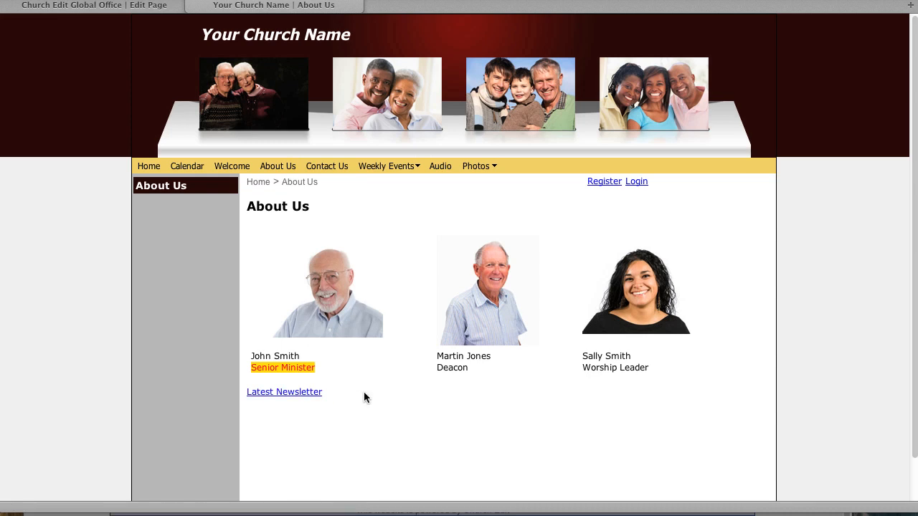